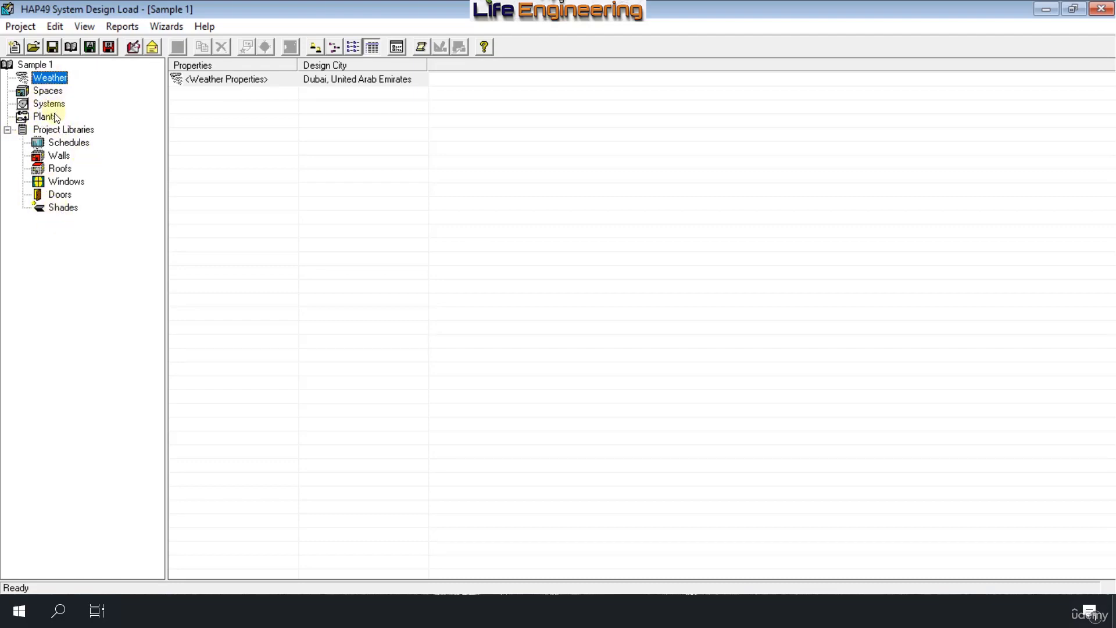
- Create a new default schedule in the Schedules library, keeping the name Sample Schedule and the Fractional type
left_click(61, 142)
left_click_drag(215, 144, 181, 96)
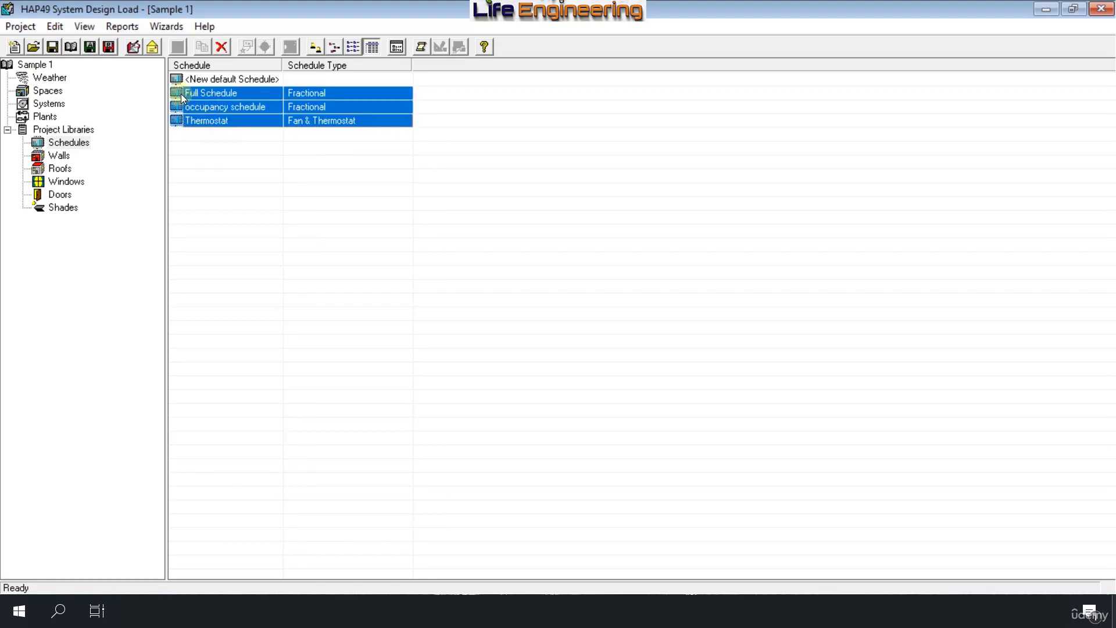
double_click(211, 81)
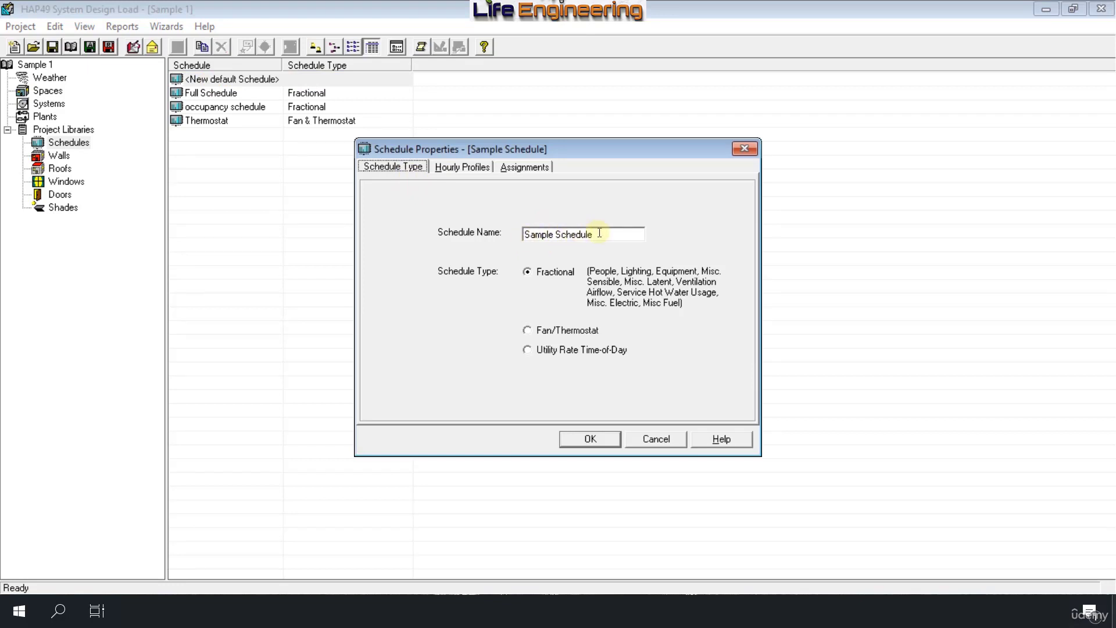
left_click(591, 439)
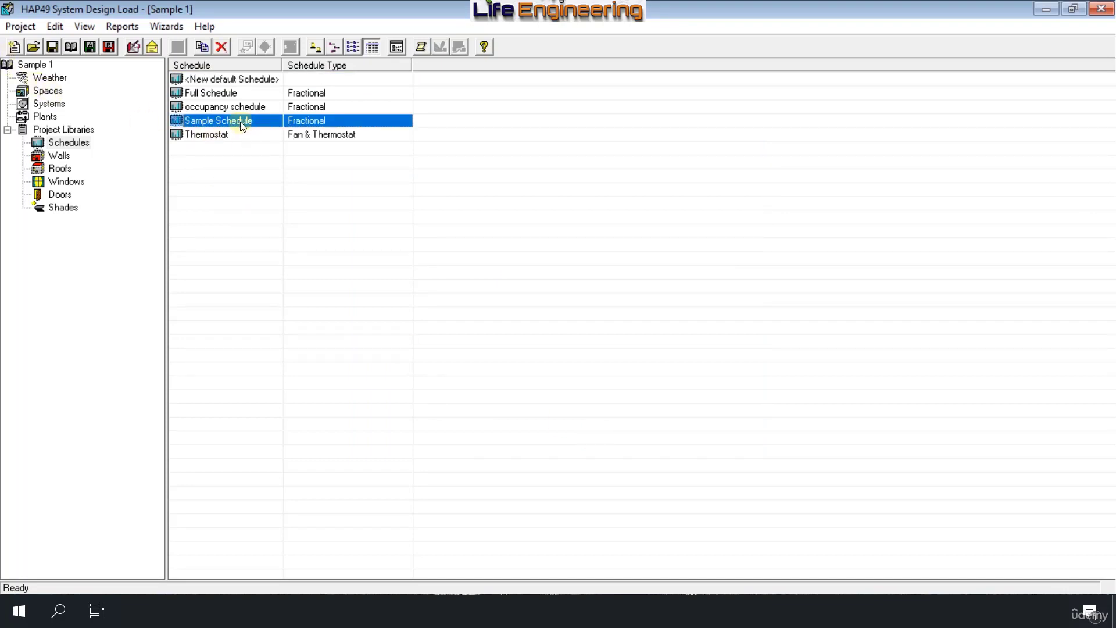
- Open the internal loads of Default Space and look at the schedules offered for electrical equipment
left_click(52, 91)
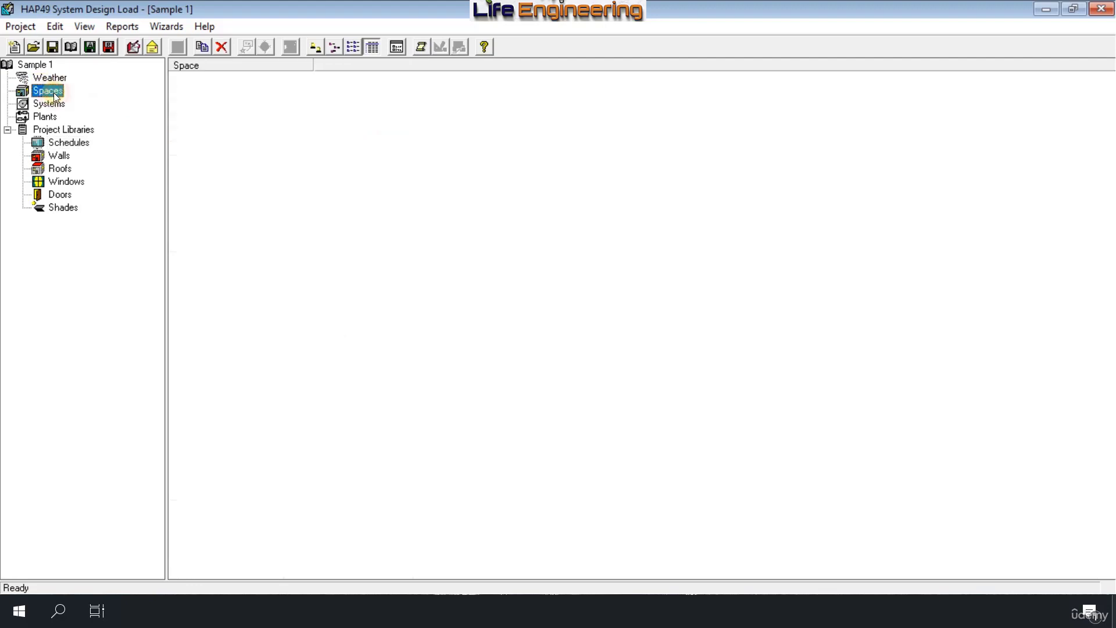
left_click(205, 175)
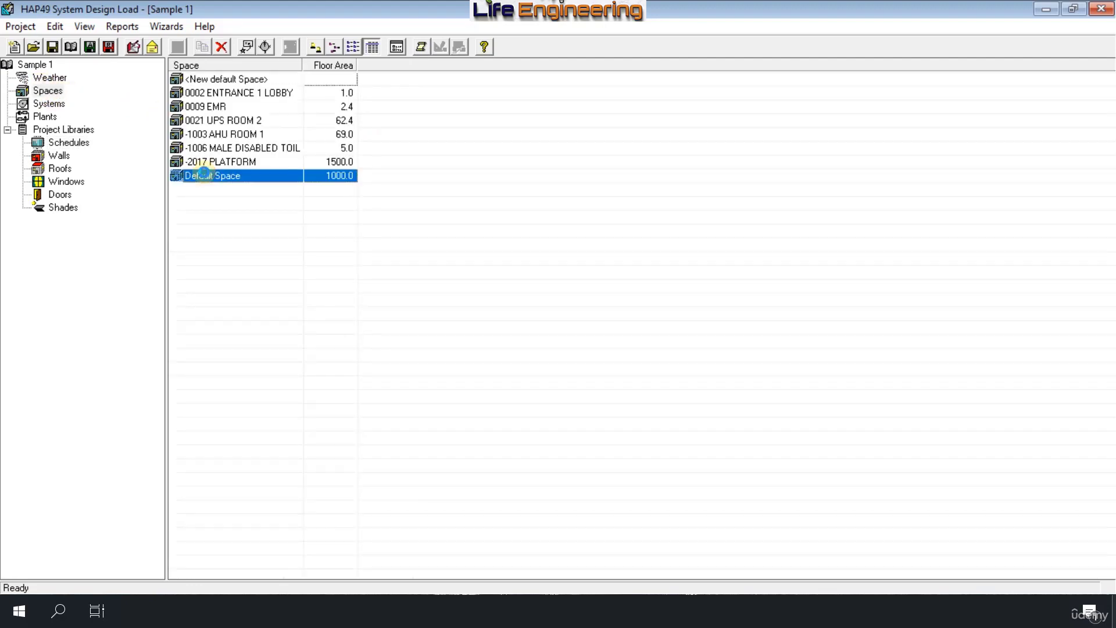
double_click(203, 175)
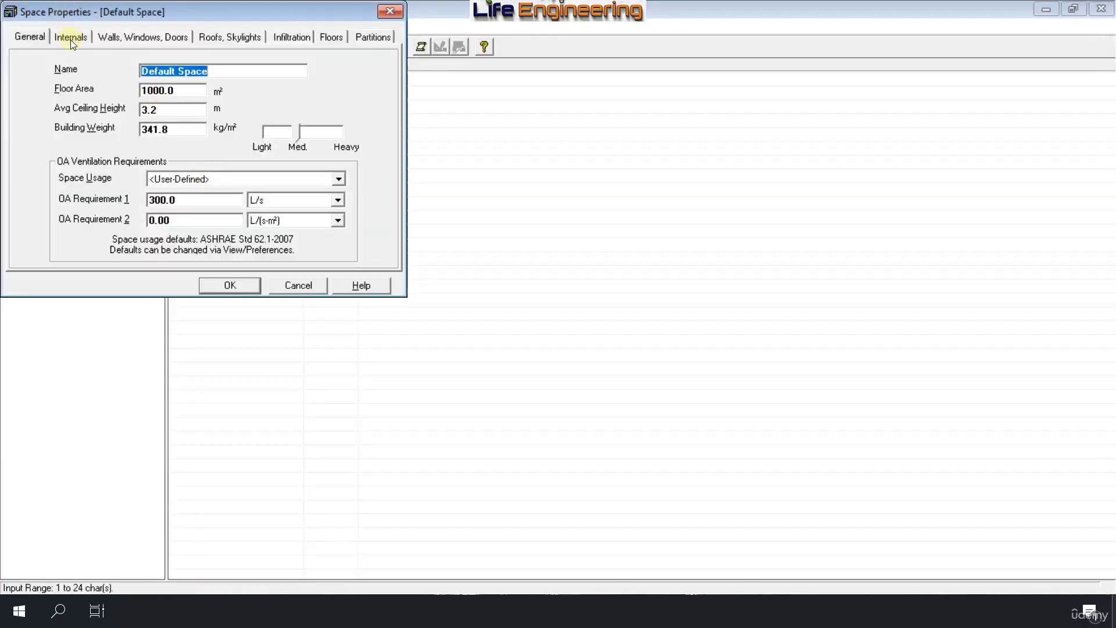
left_click(70, 37)
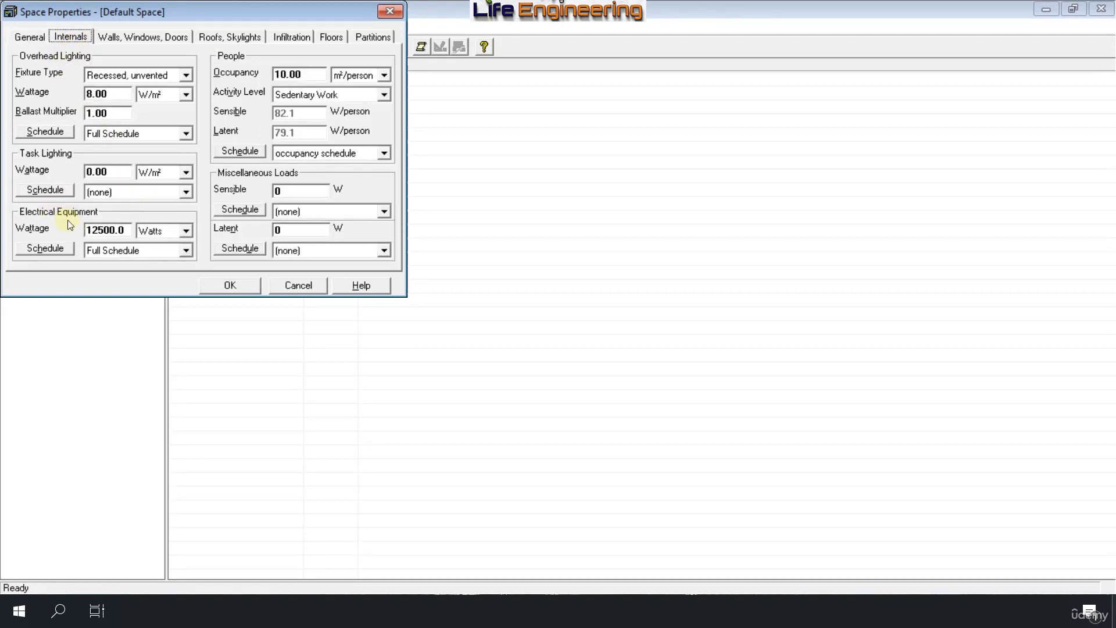
left_click(185, 251)
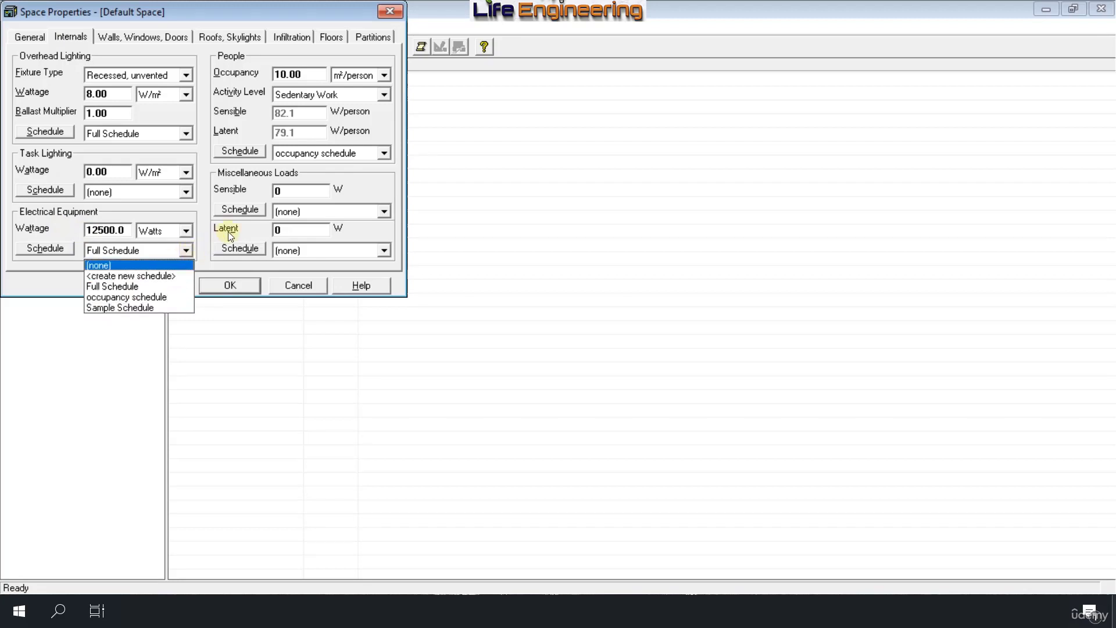
- Look at the schedules offered for latent miscellaneous loads and people, and close the space properties without saving
left_click(386, 250)
left_click(386, 249)
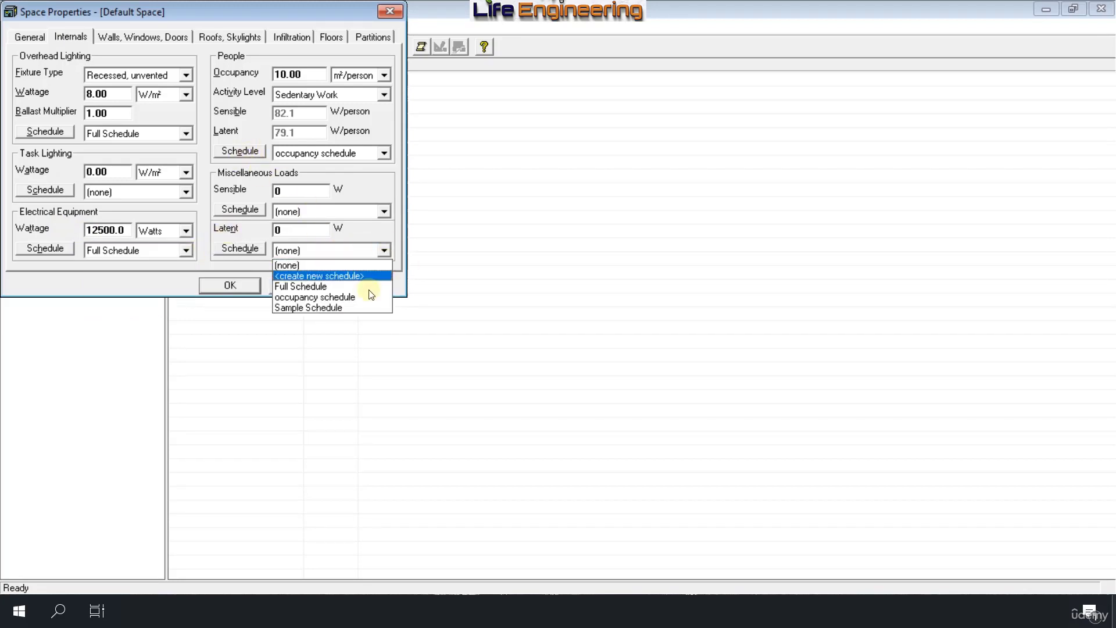
key("Escape")
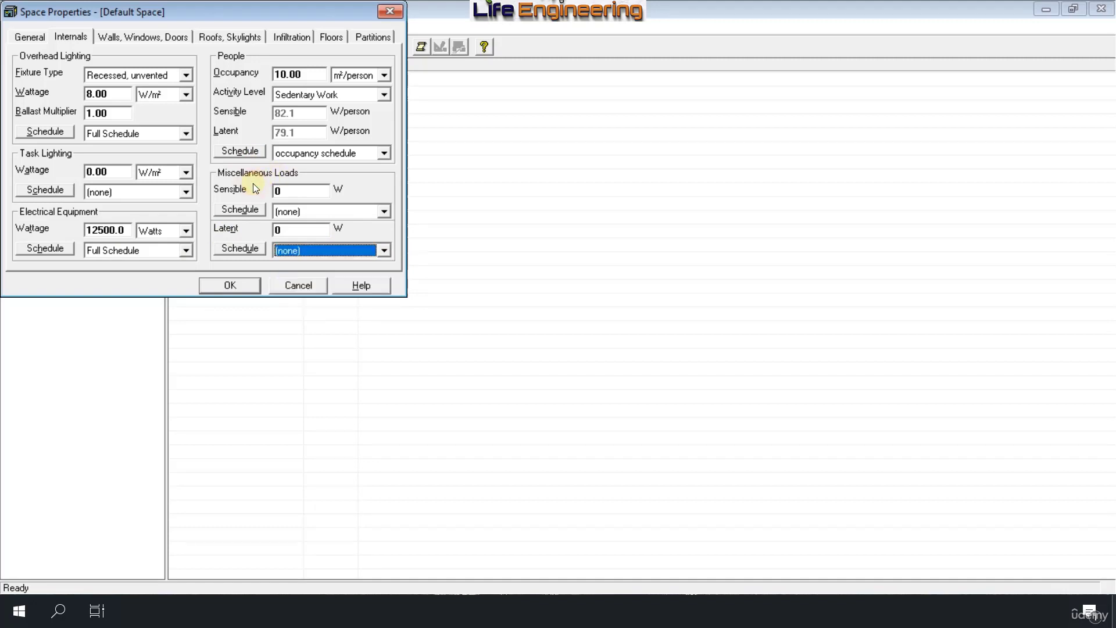
left_click(385, 153)
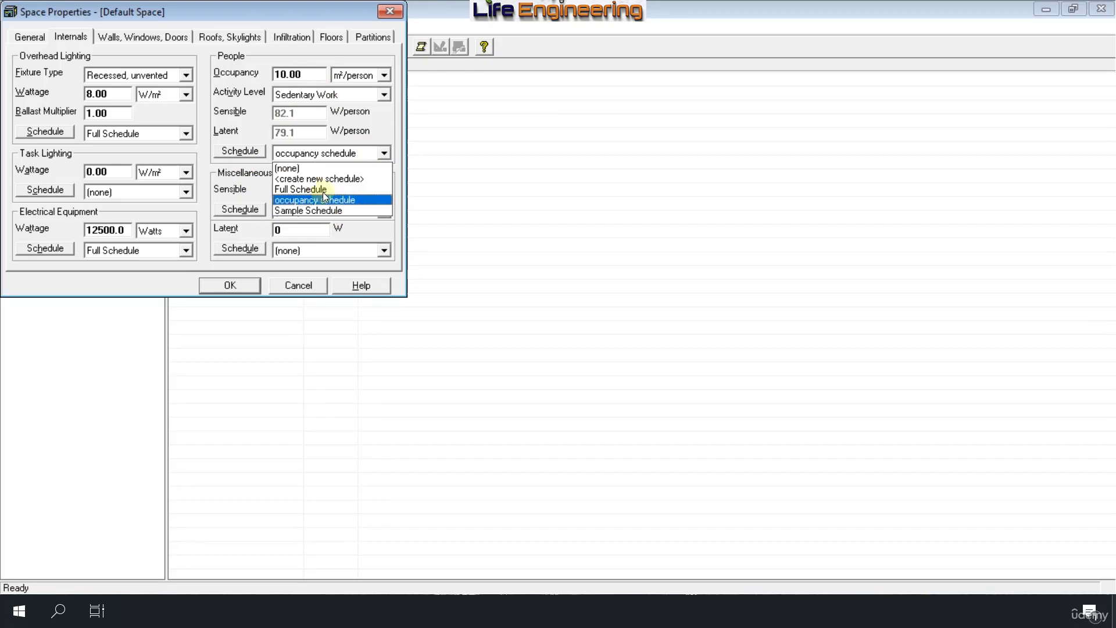
left_click(225, 181)
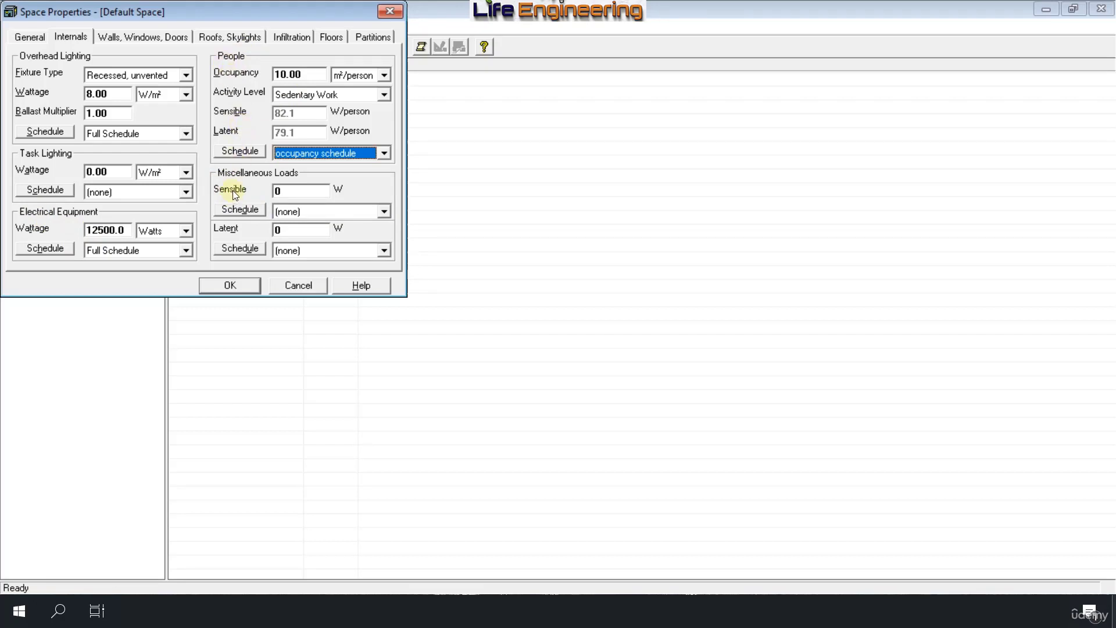
left_click(296, 284)
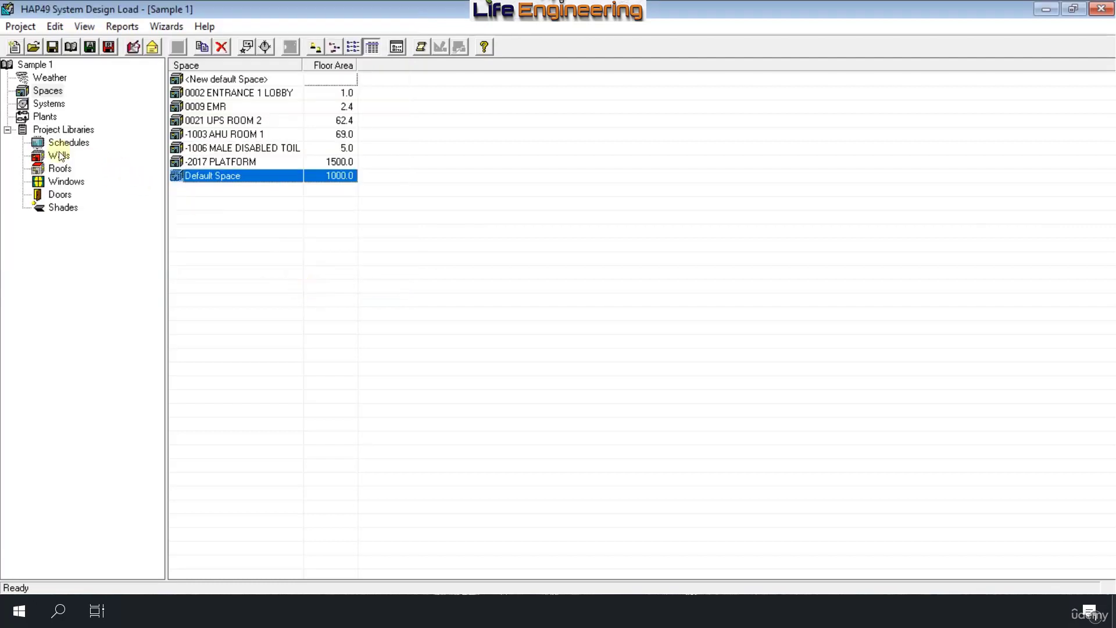
- Rename Sample Schedule in the Schedules library as People
left_click(66, 143)
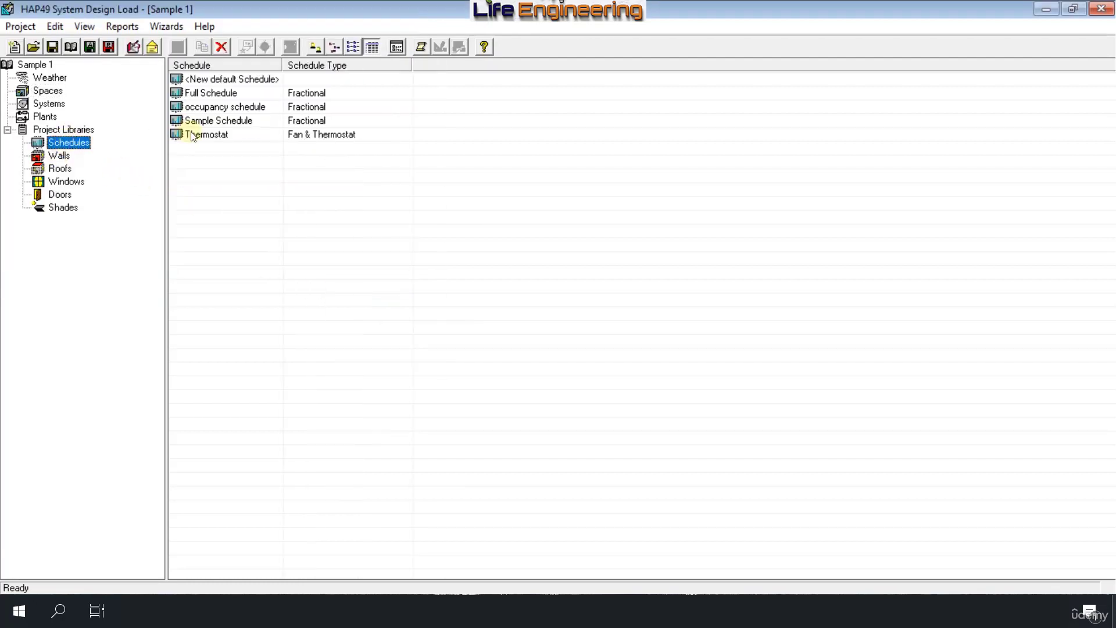
double_click(204, 122)
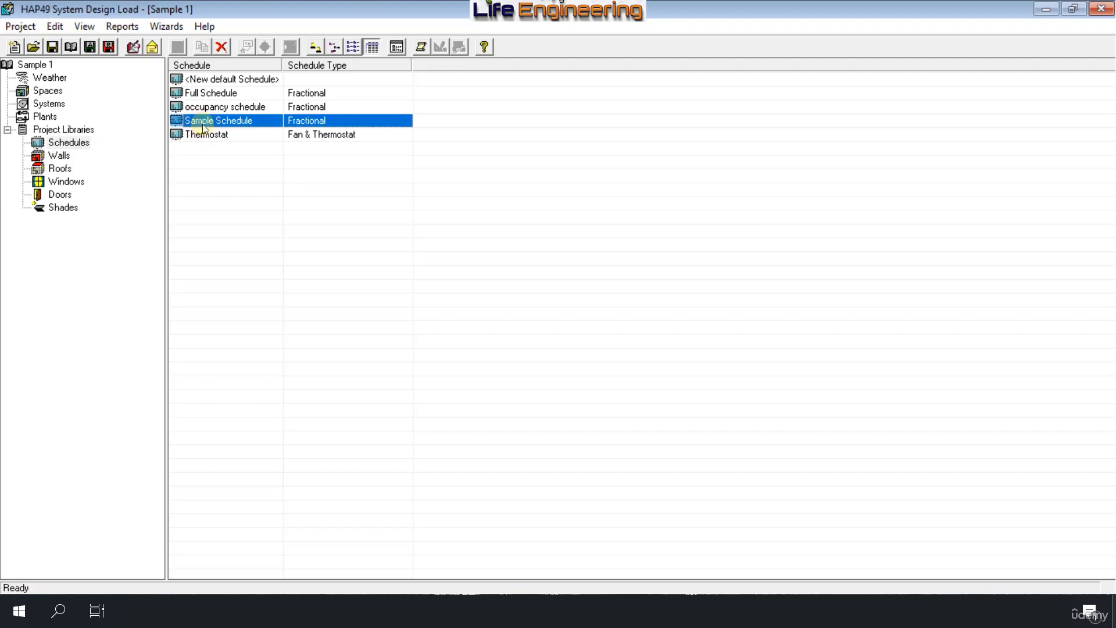
left_click(603, 234)
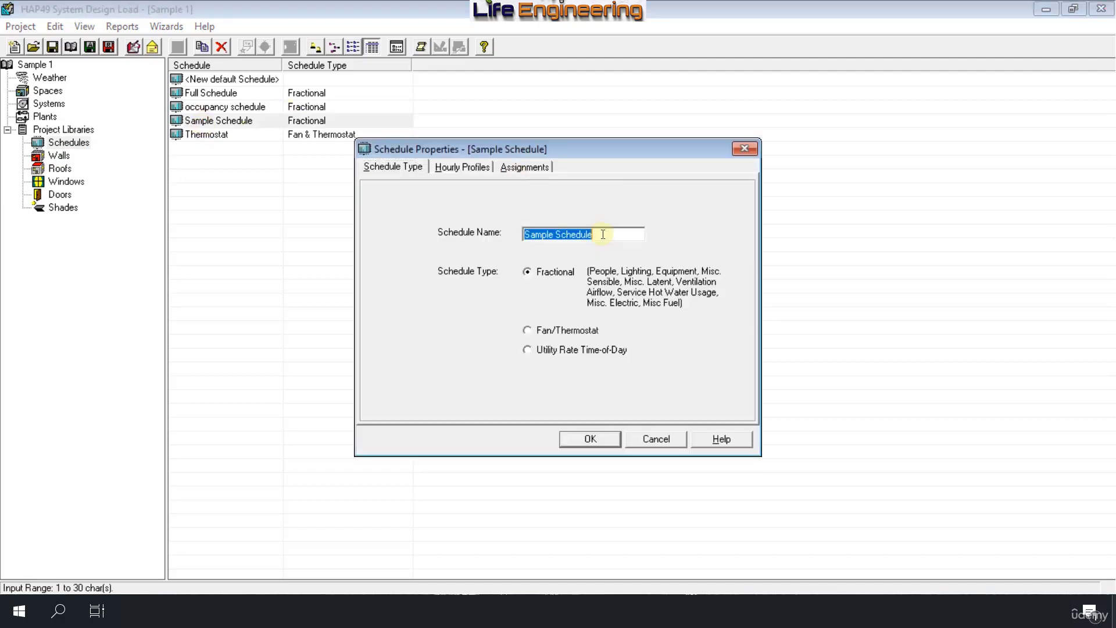
type("People")
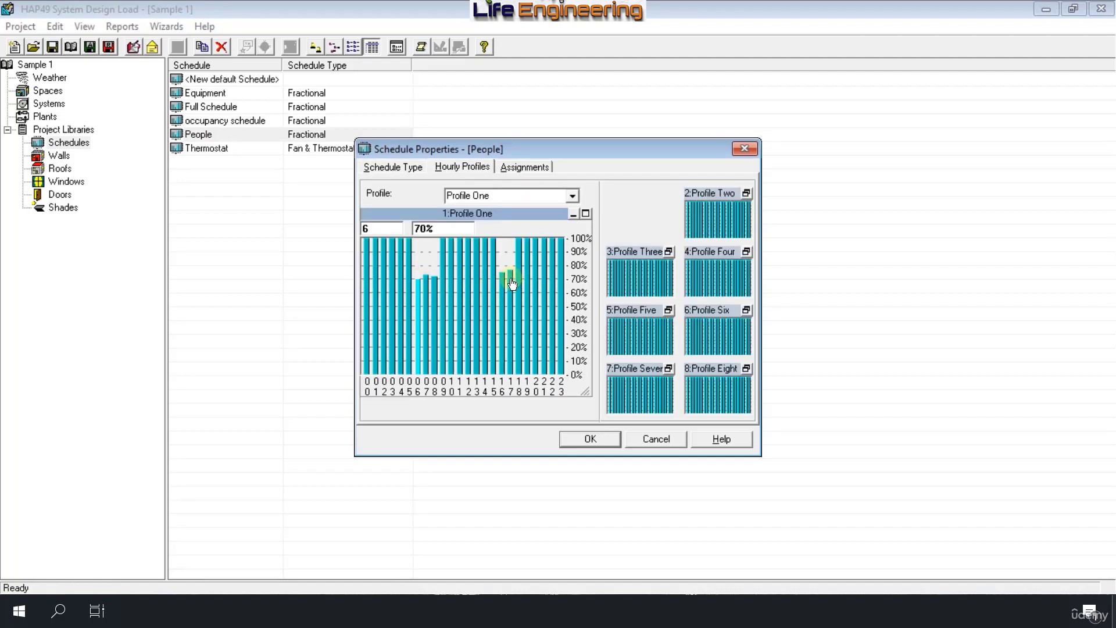
- Set hours 6 to 17 of Profile One in the People schedule to 100%
left_click_drag(512, 283, 511, 284)
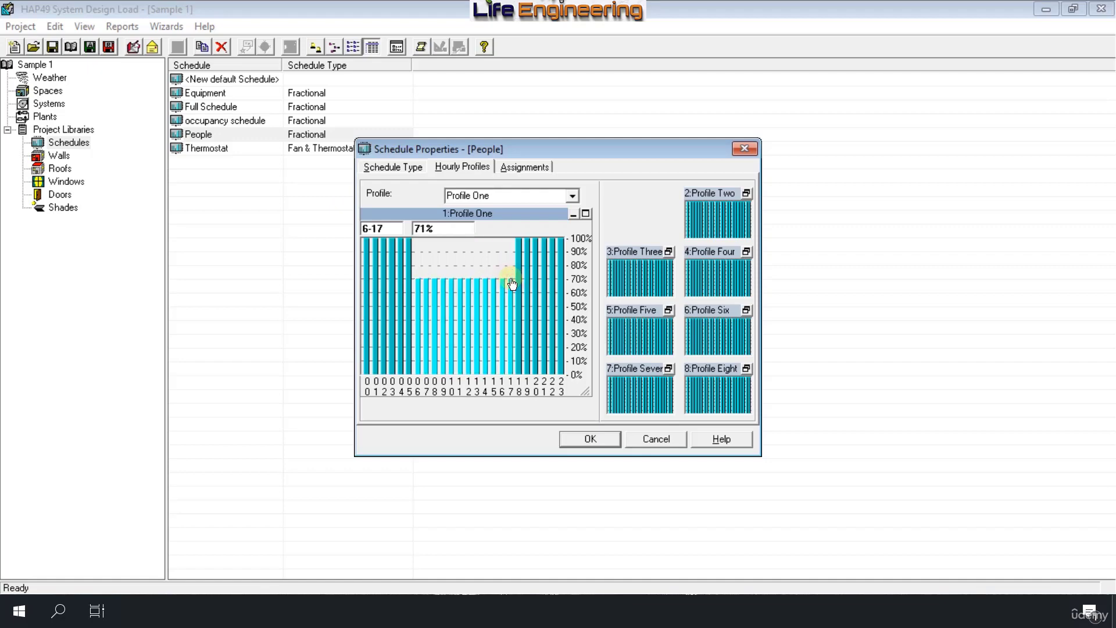
double_click(436, 231)
type("7")
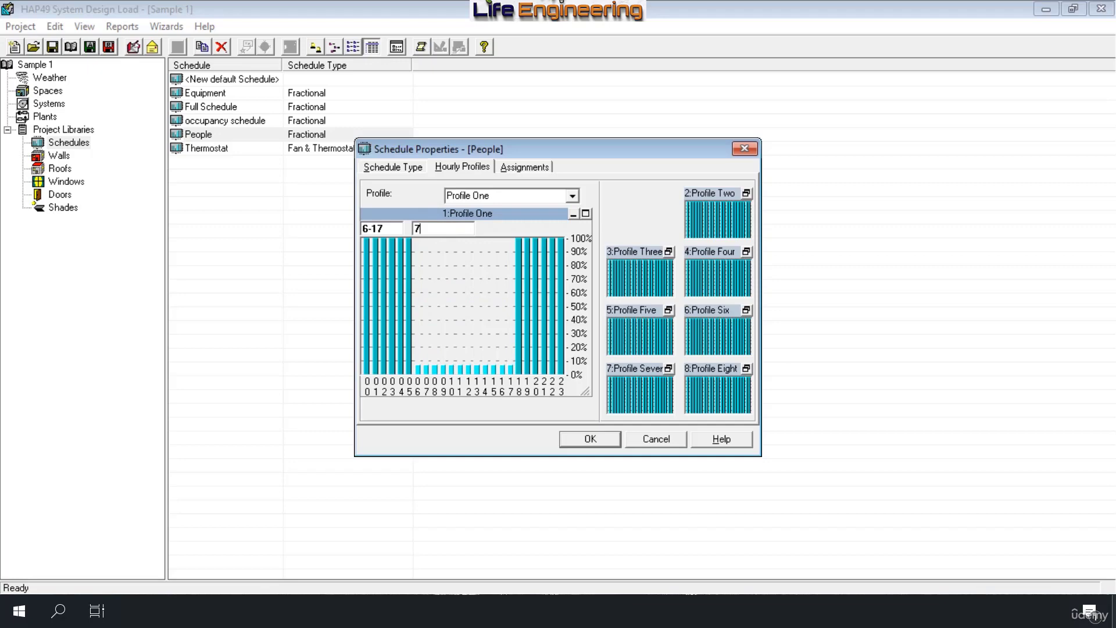
key("BackSpace")
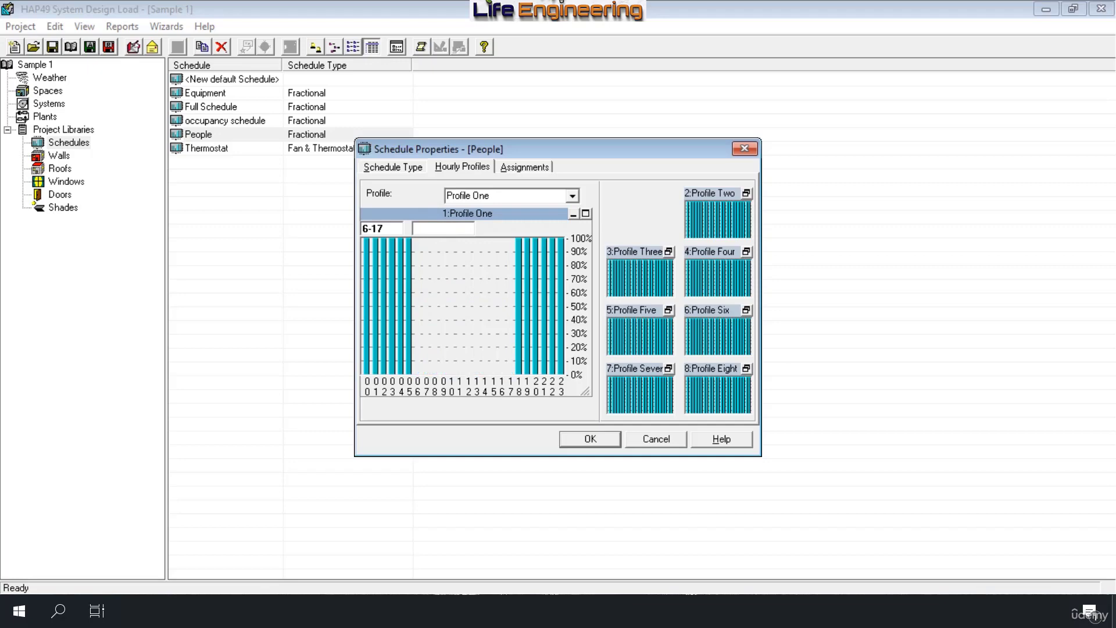
type("100")
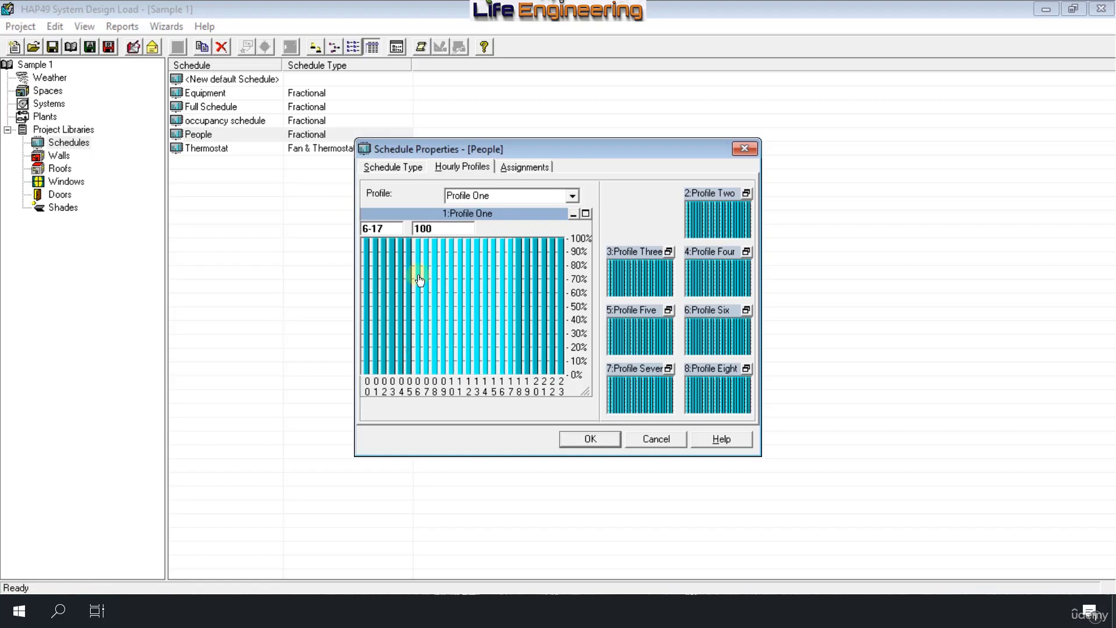
key("Return")
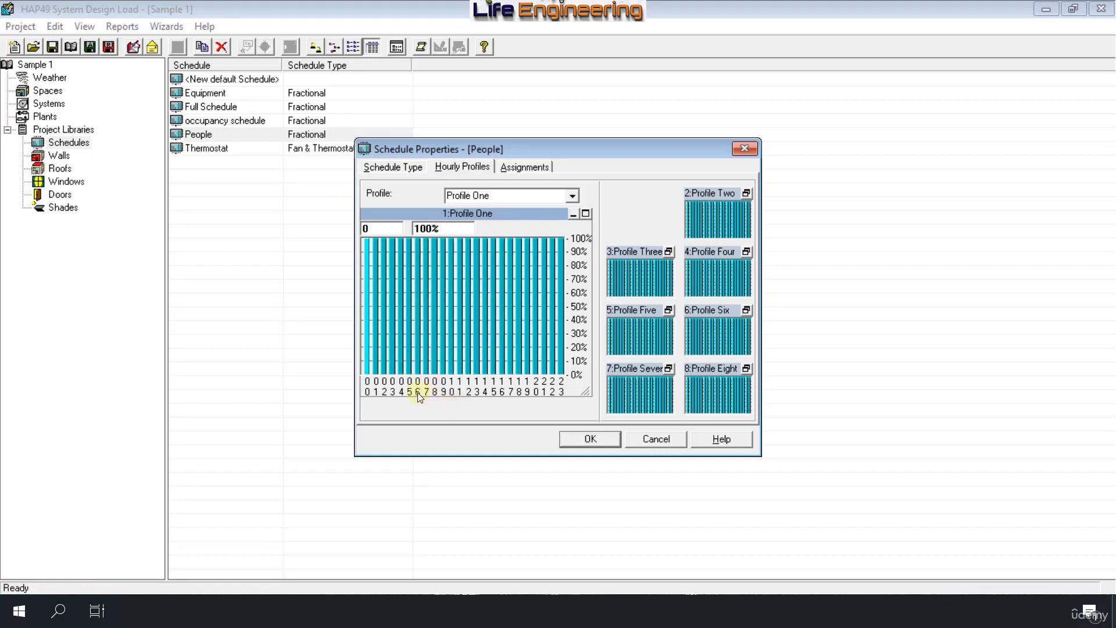
- Set hour 6 of Profile One to 70%
left_click(418, 285)
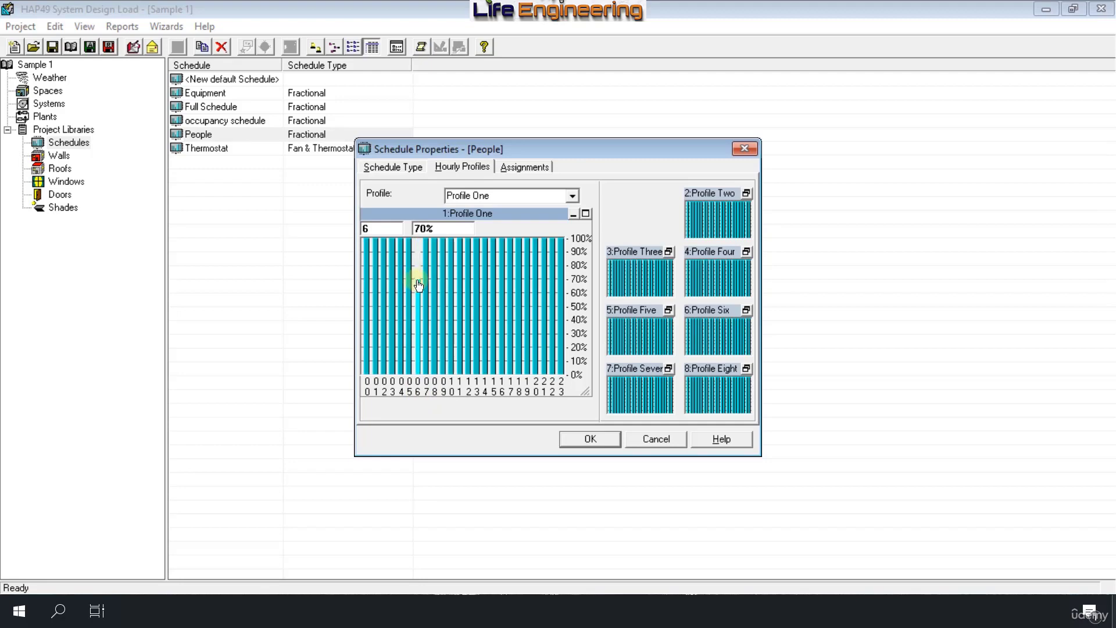
left_click(421, 322)
double_click(444, 228)
type("70")
- Lower the evening hours of Profile One to about 70% at hour 18, 61% at 19, 32% at 20 and 29% at 21
left_click(519, 373)
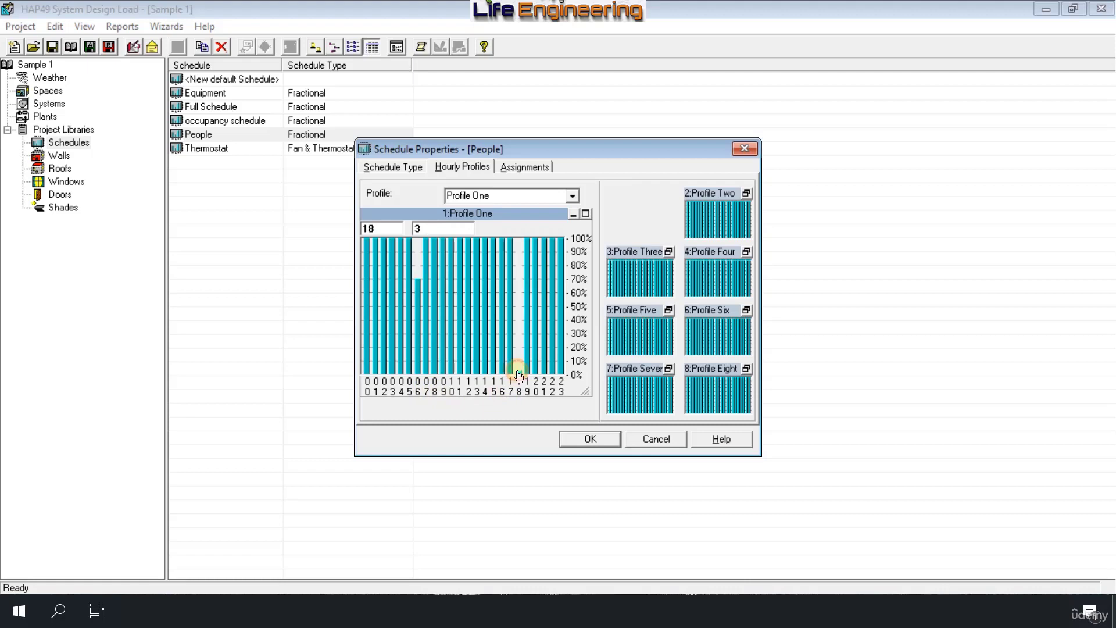
left_click(519, 285)
left_click(527, 292)
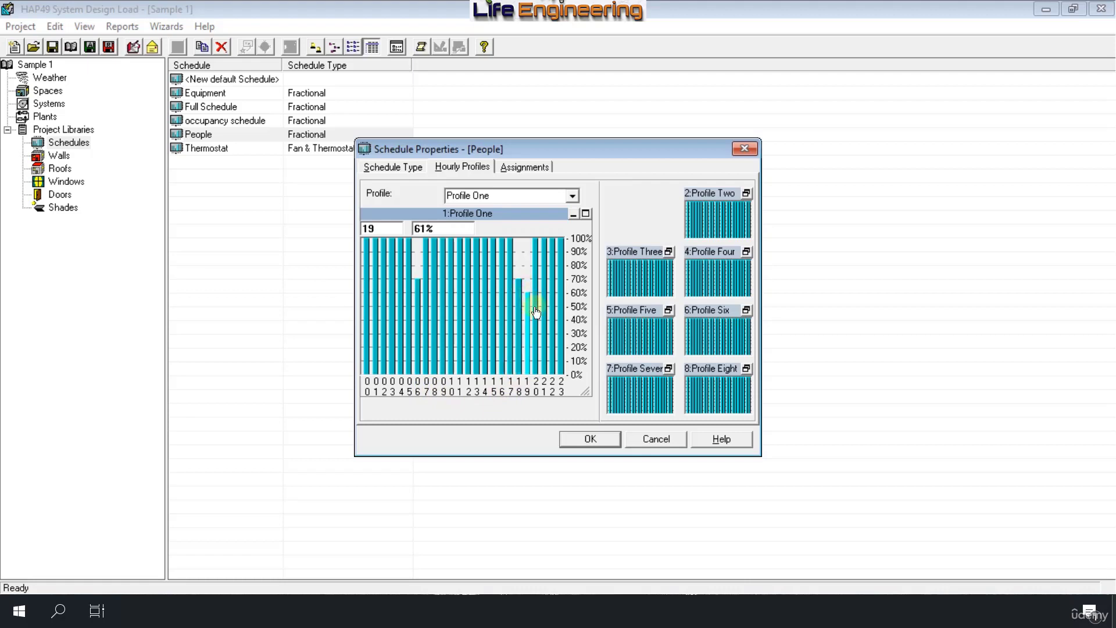
left_click(536, 331)
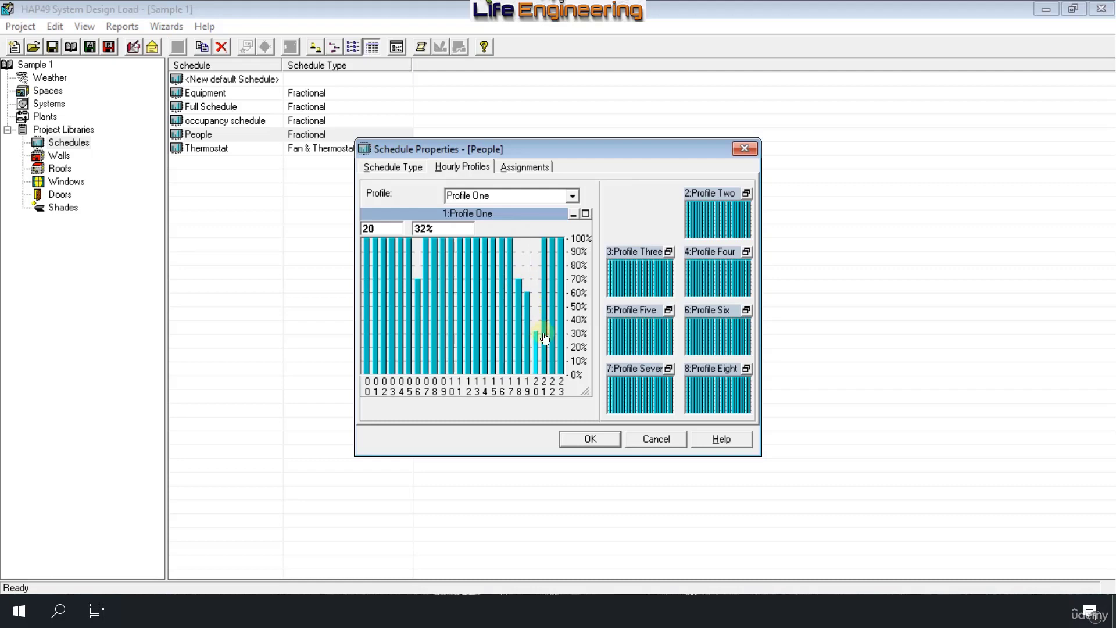
left_click(544, 335)
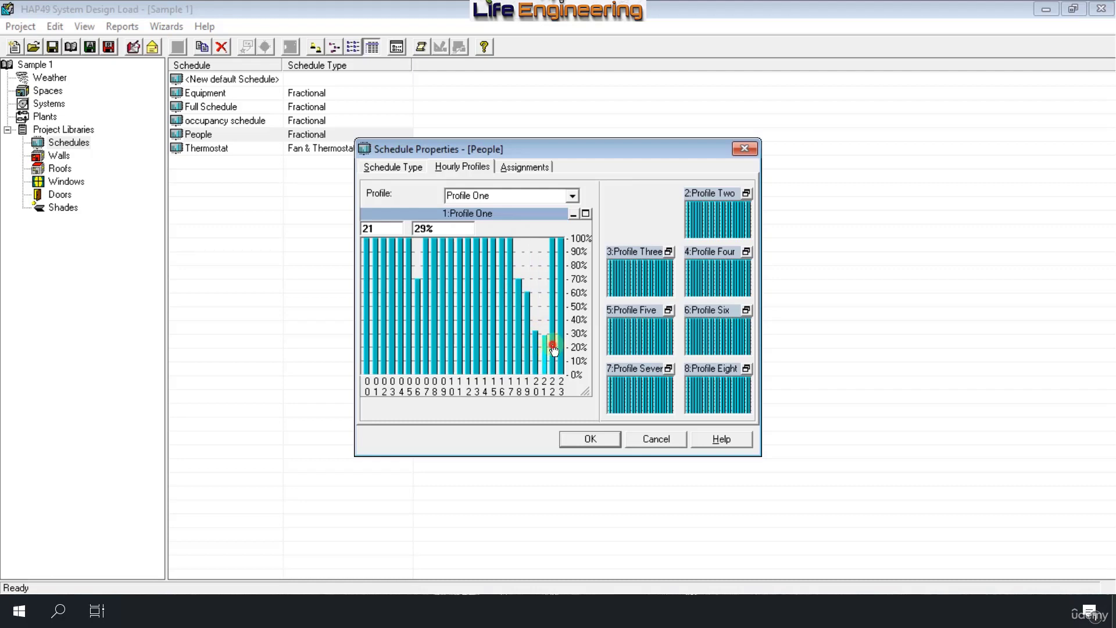
- Set hours 22 and 23 of Profile One to 20%
left_click(553, 346)
left_click(561, 348)
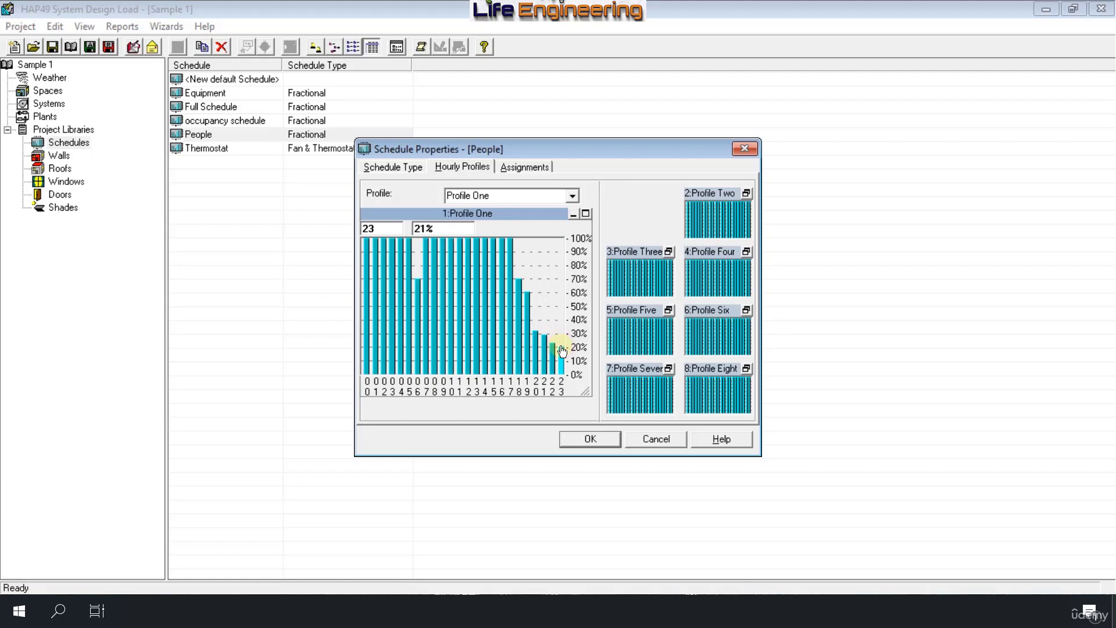
double_click(457, 233)
type("20")
- Set the early hours 0 to 5 of Profile One to 20%
left_click_drag(365, 339, 368, 342)
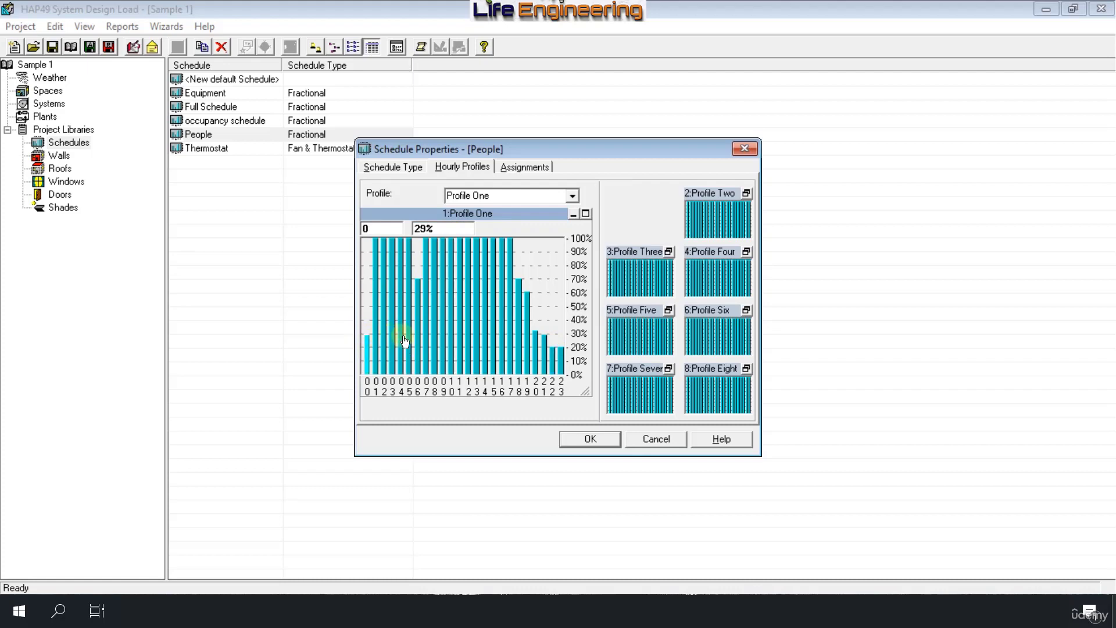
mouse_move(410, 339)
left_mouse_down()
mouse_move(414, 287)
mouse_move(413, 325)
mouse_move(398, 291)
mouse_move(386, 299)
mouse_move(403, 338)
left_mouse_up()
double_click(444, 227)
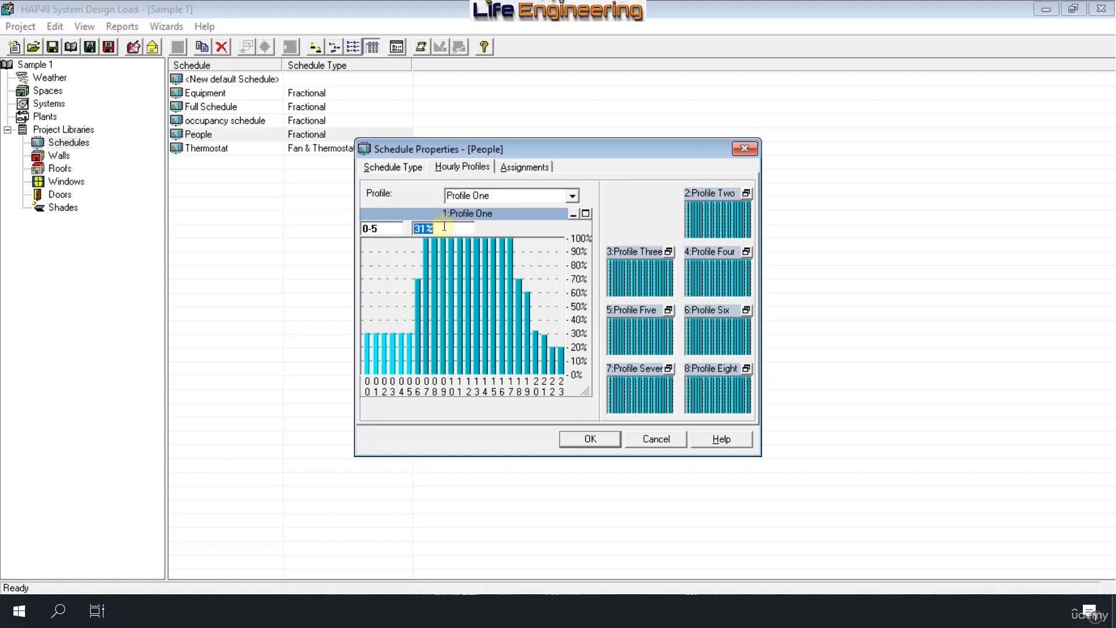
type("20")
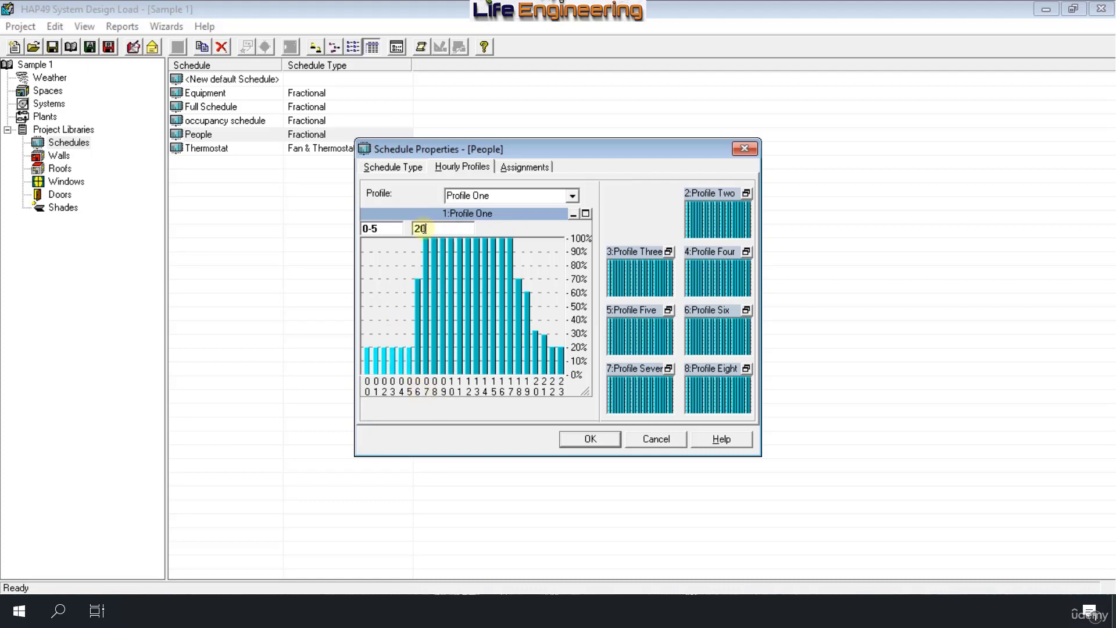
- Set hours 7 to 19 of Profile One to 100% and save the People schedule
double_click(387, 228)
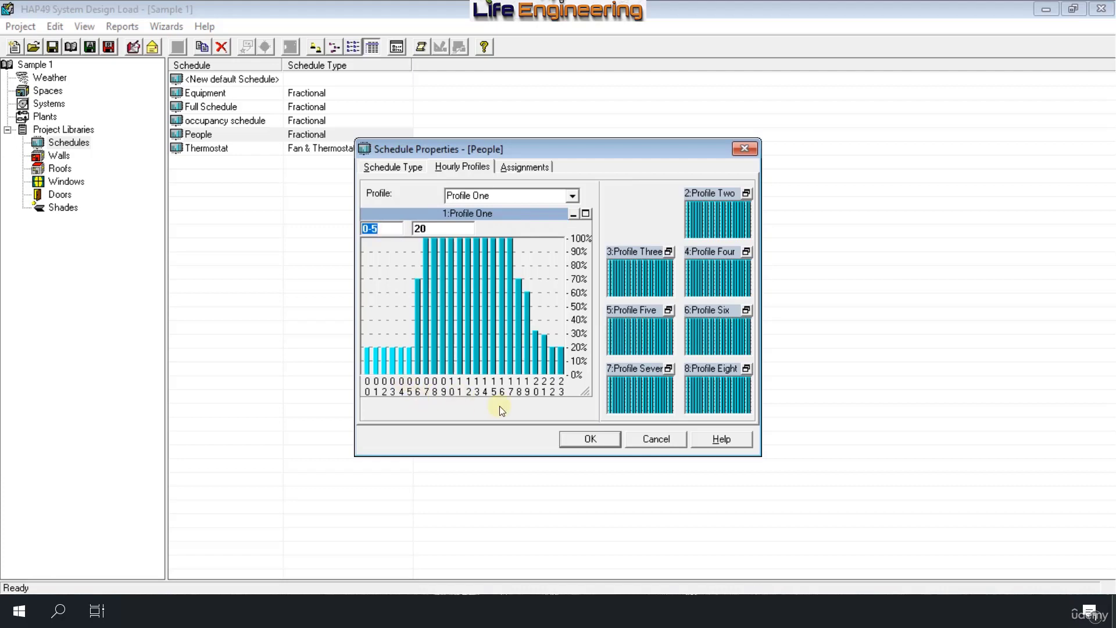
type("7-")
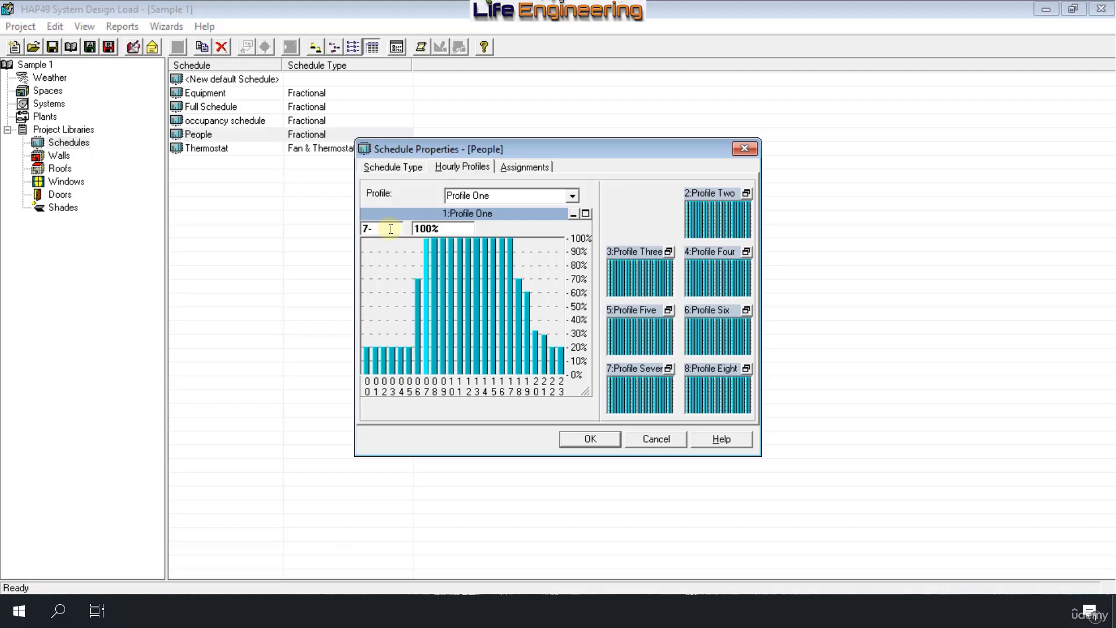
type("19")
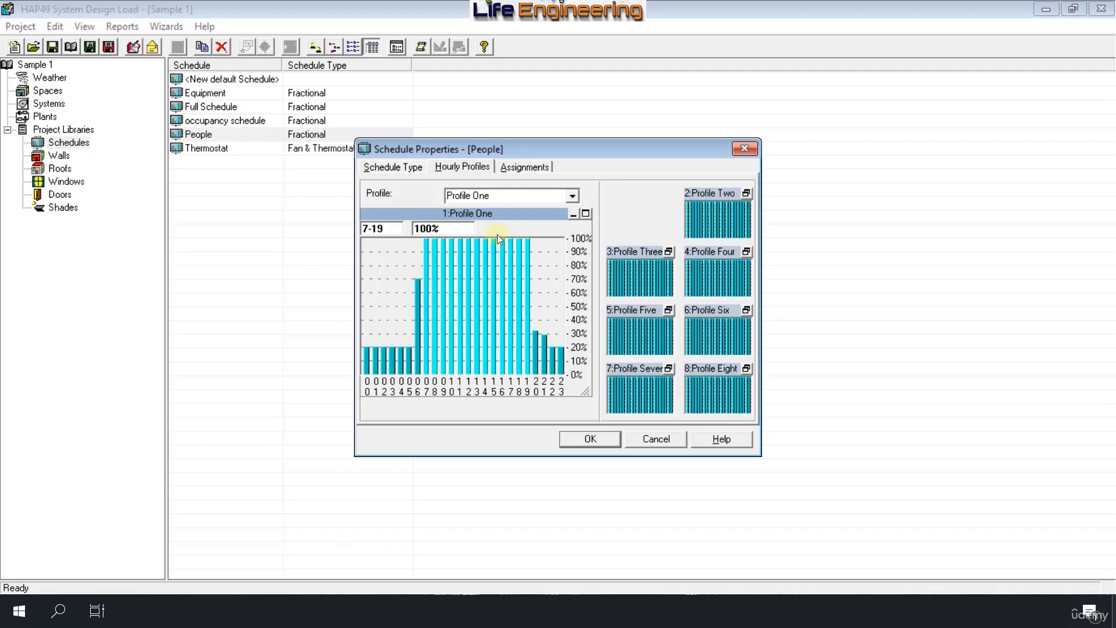
double_click(459, 229)
type("90")
key("BackSpace")
key("BackSpace")
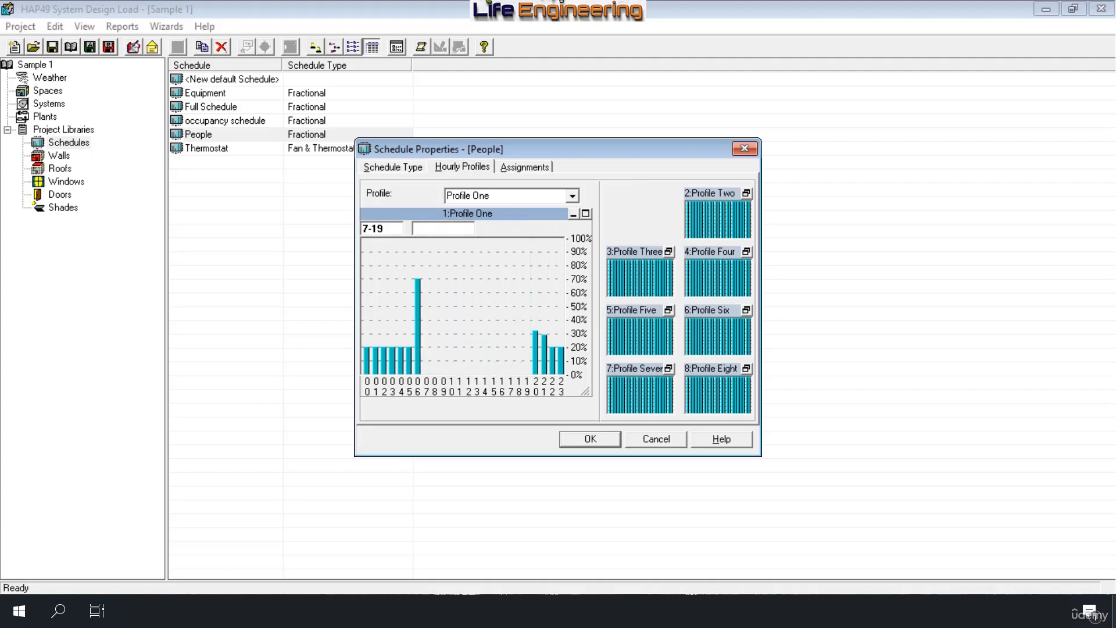
type("100")
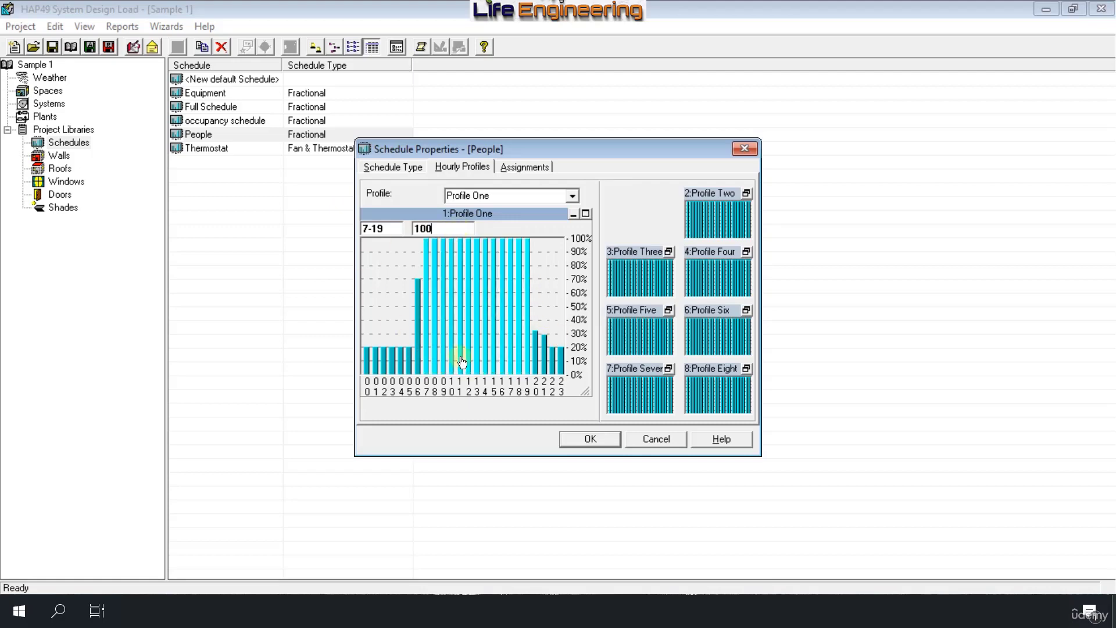
left_click(580, 439)
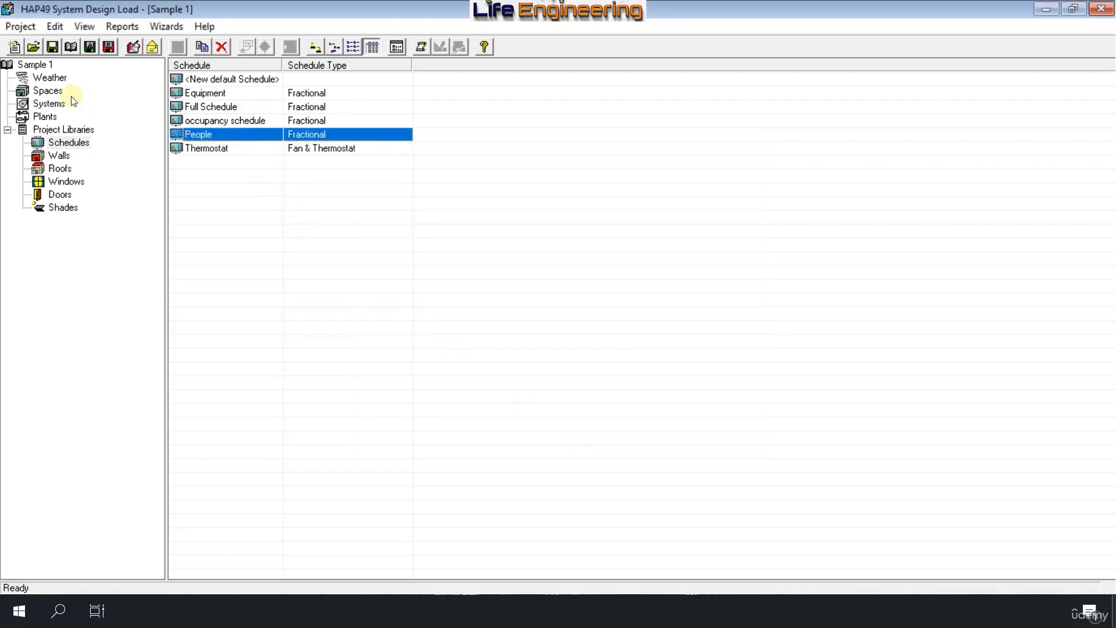
- Assign the People schedule to the occupancy in the internal loads of Default Space
left_click(48, 90)
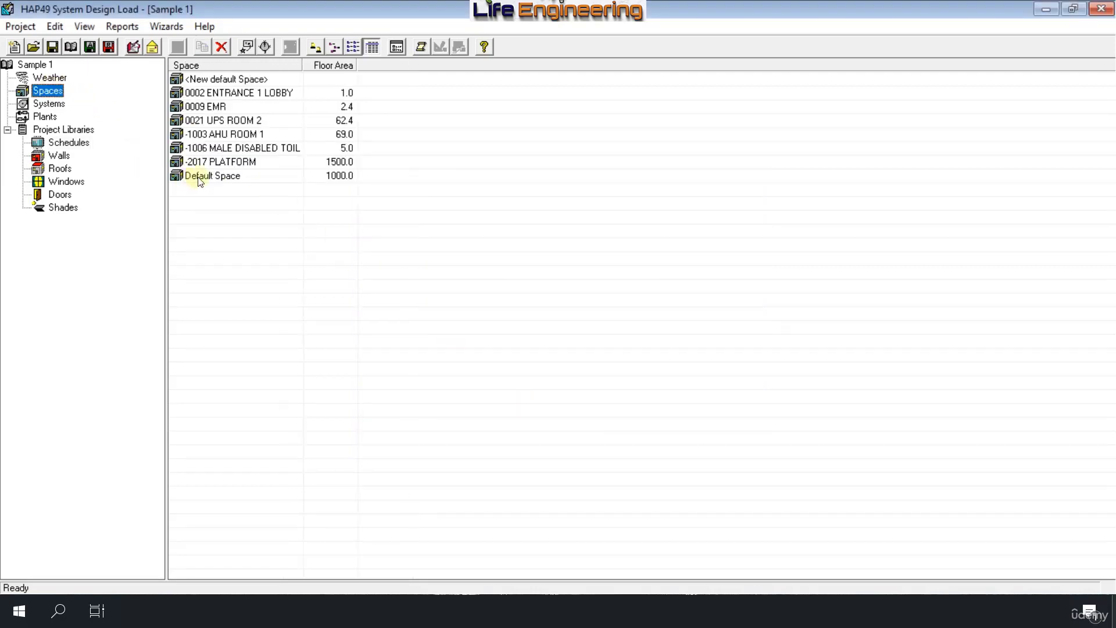
double_click(198, 177)
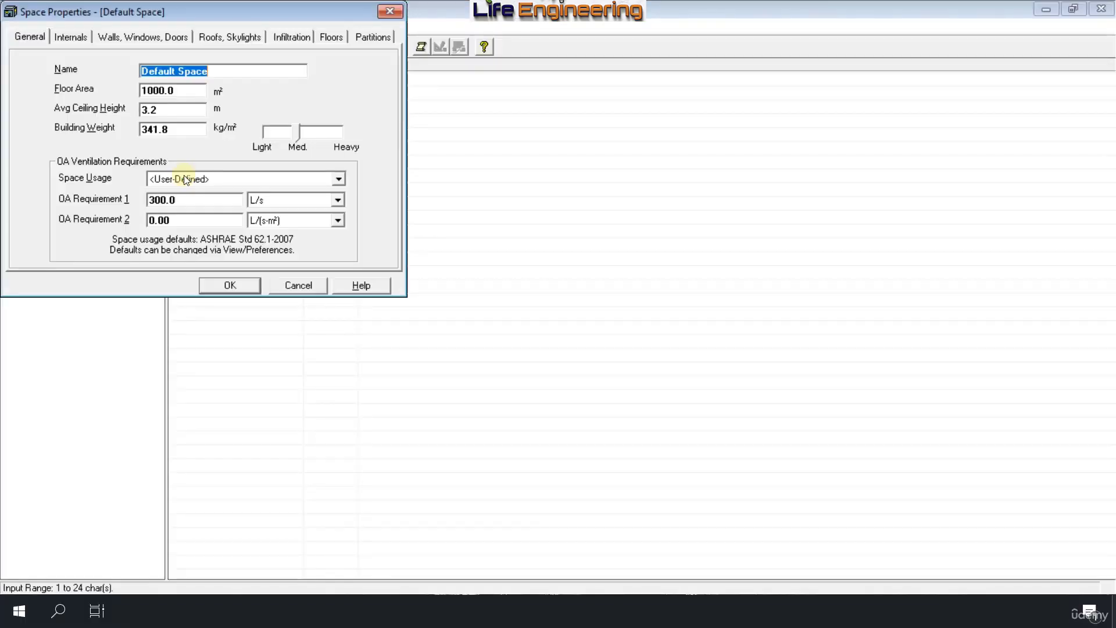
left_click(75, 36)
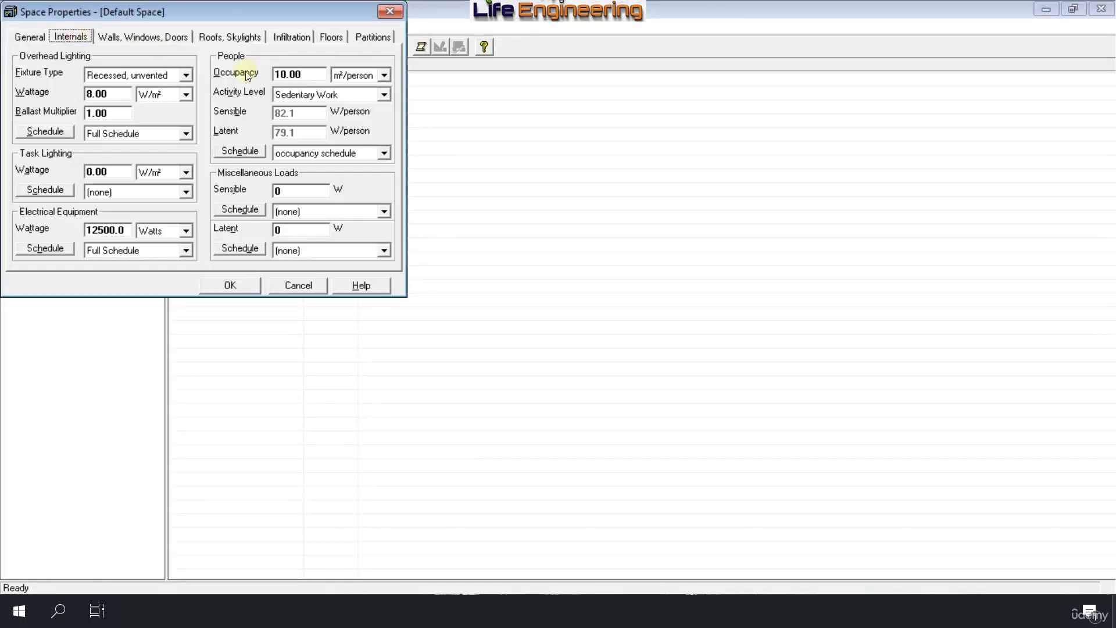
left_click(359, 156)
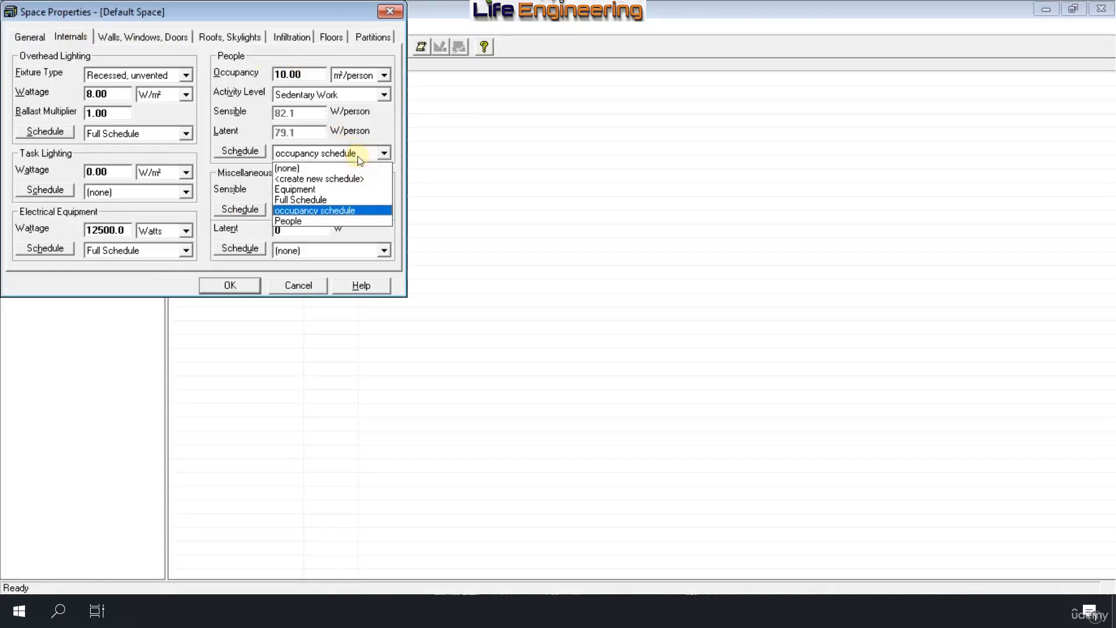
left_click(302, 222)
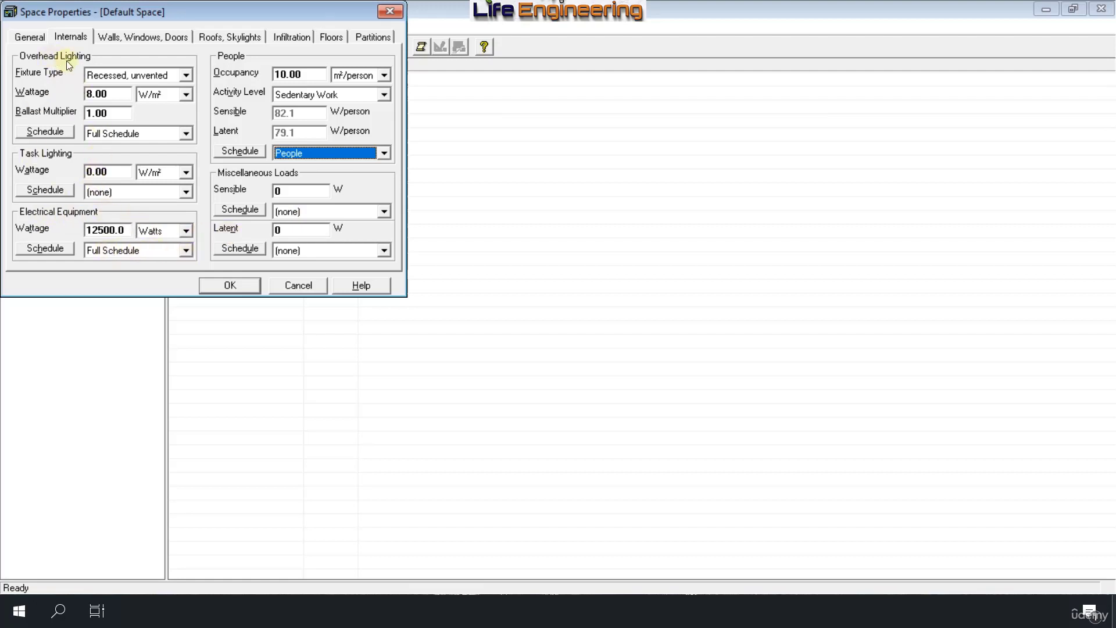
- Assign the People schedule to overhead lighting and the Equipment schedule to electrical equipment, and save Default Space
left_click(157, 135)
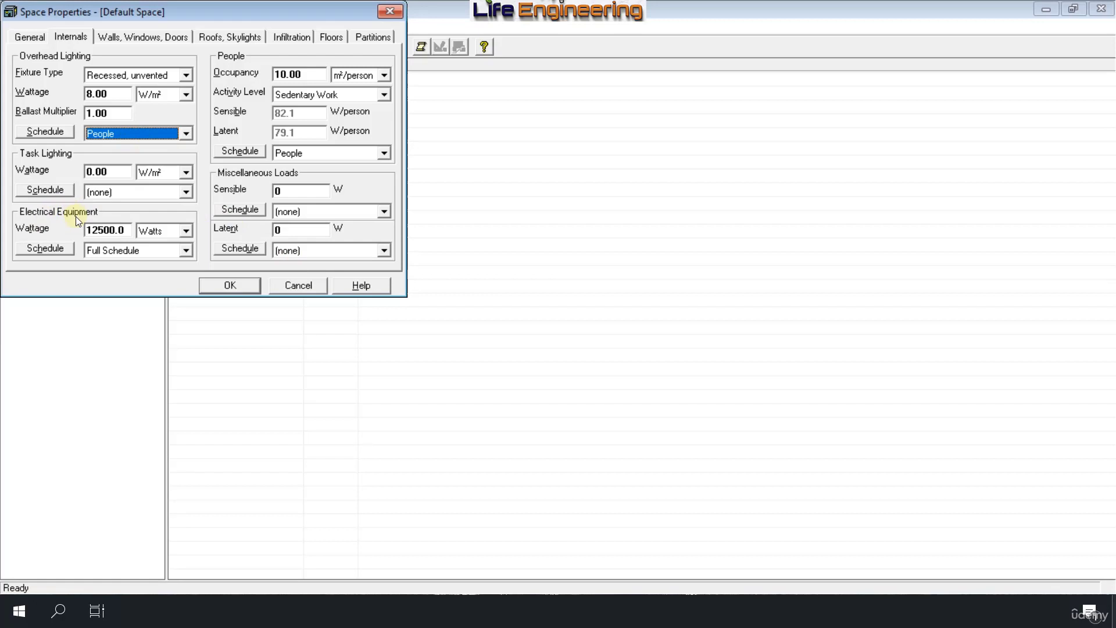
left_click(124, 252)
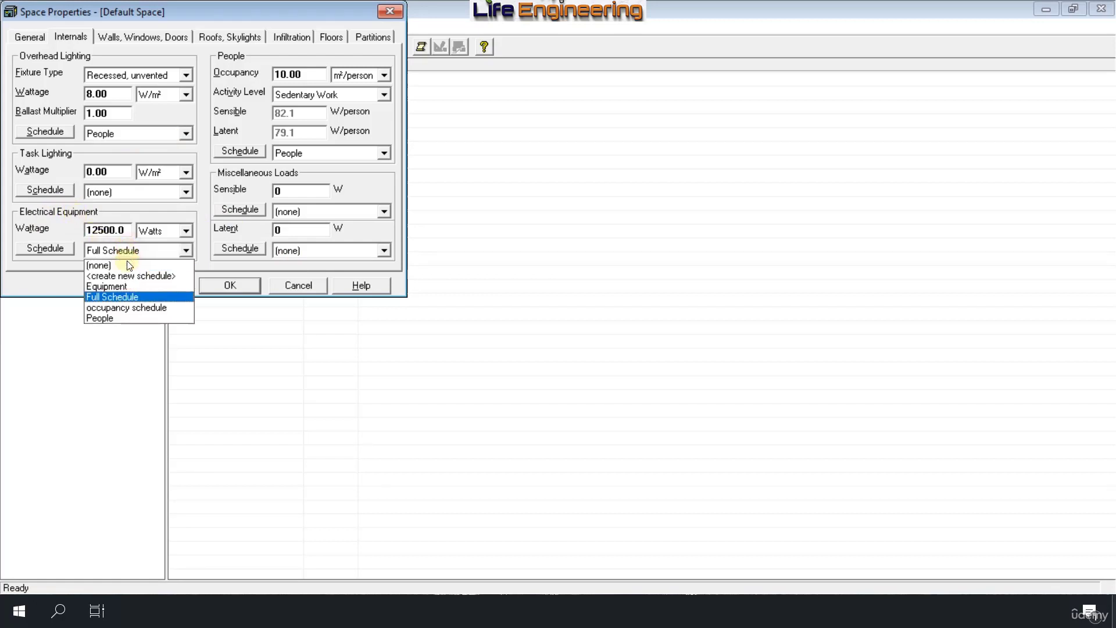
left_click(105, 286)
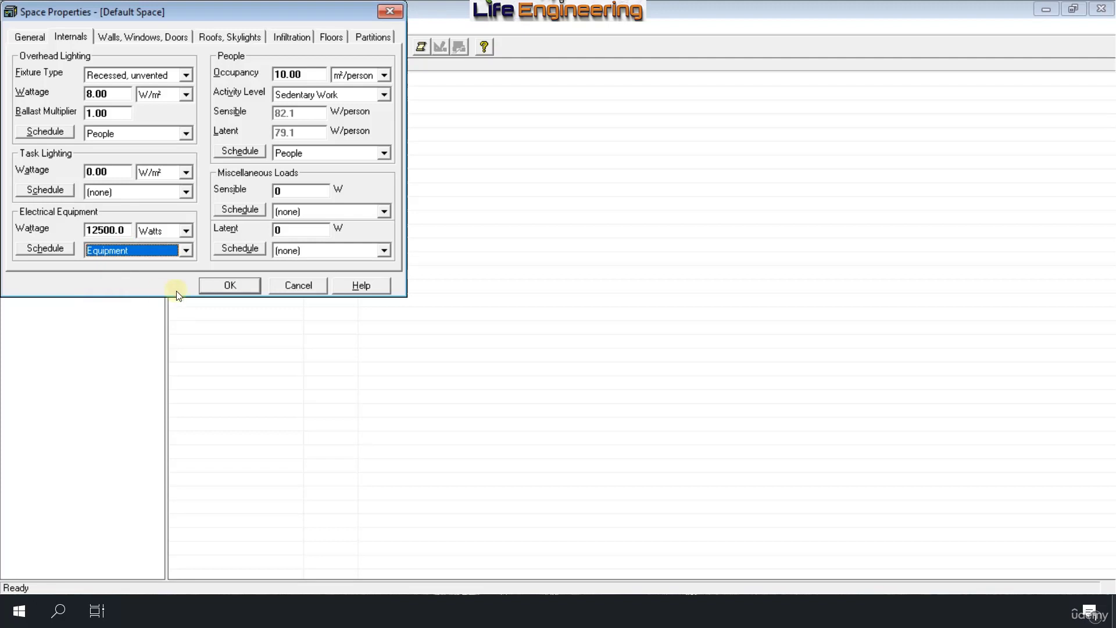
left_click(227, 282)
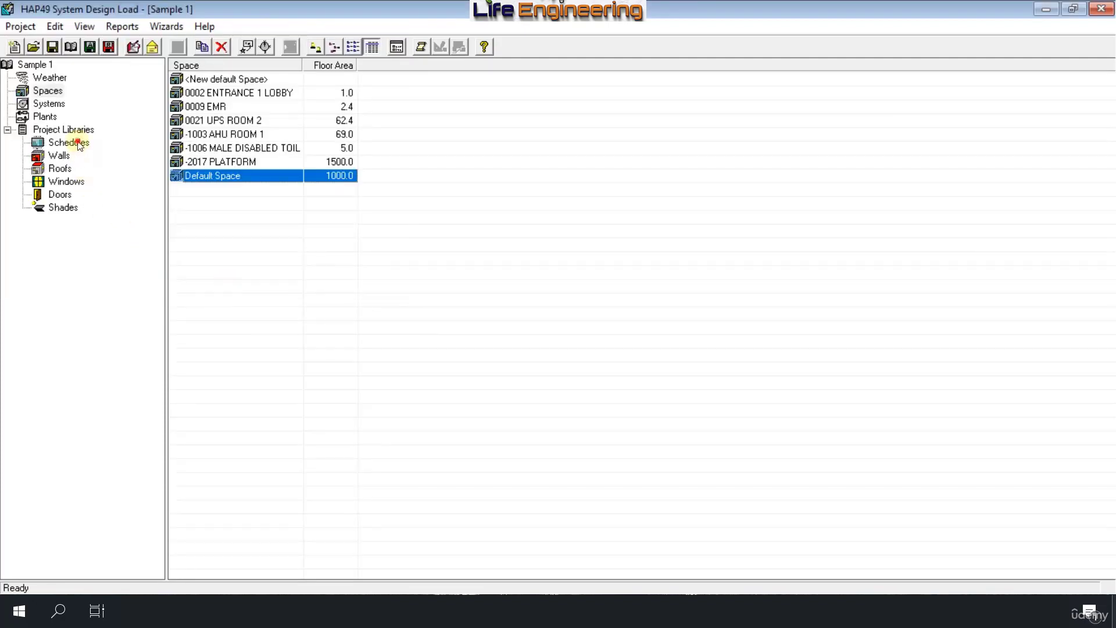
- Examine the hourly values of Profile One in the Equipment schedule and in the occupancy schedule
left_click(77, 142)
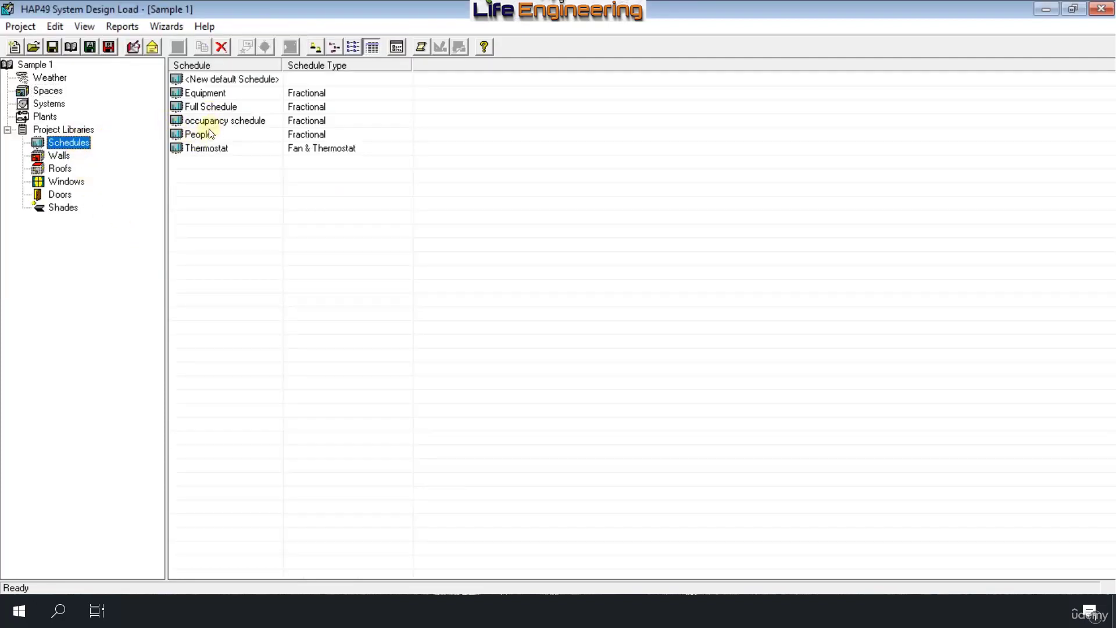
double_click(207, 98)
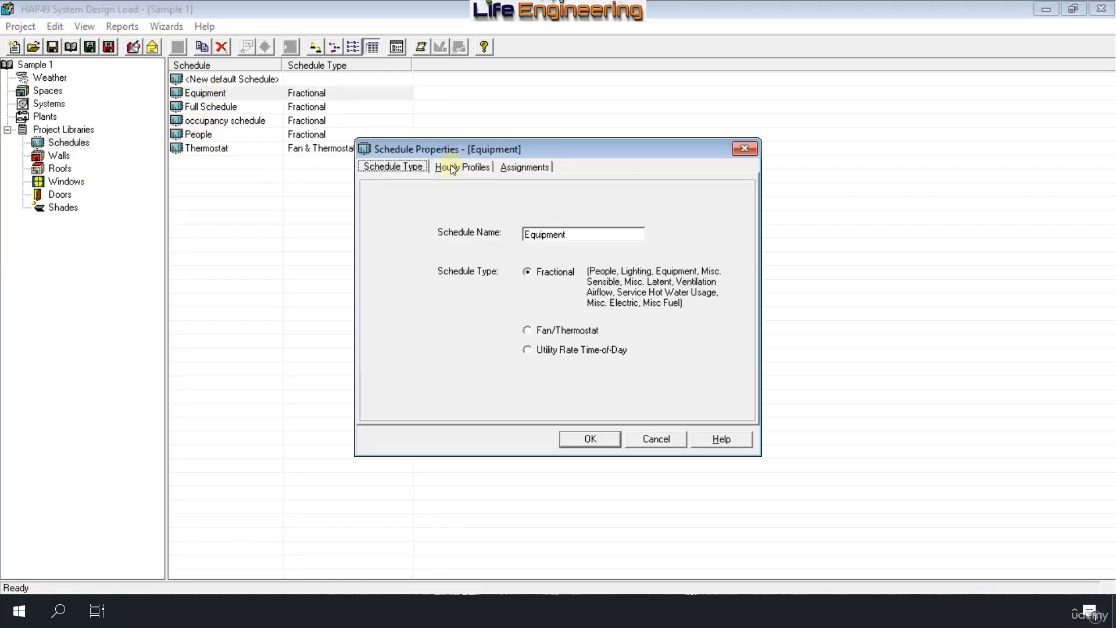
left_click(452, 167)
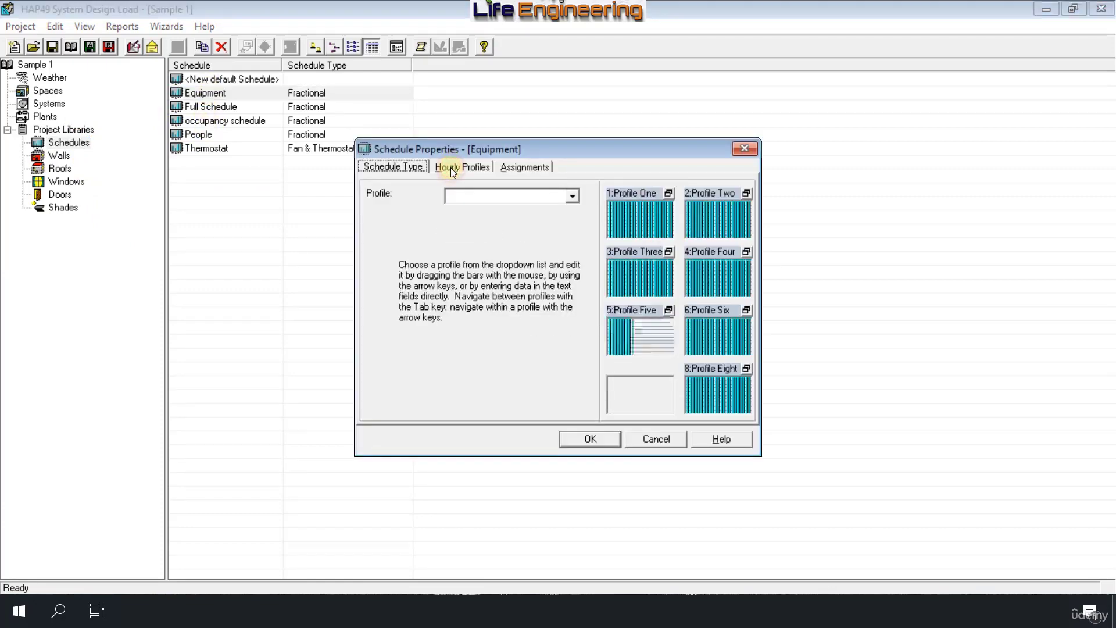
left_click(615, 218)
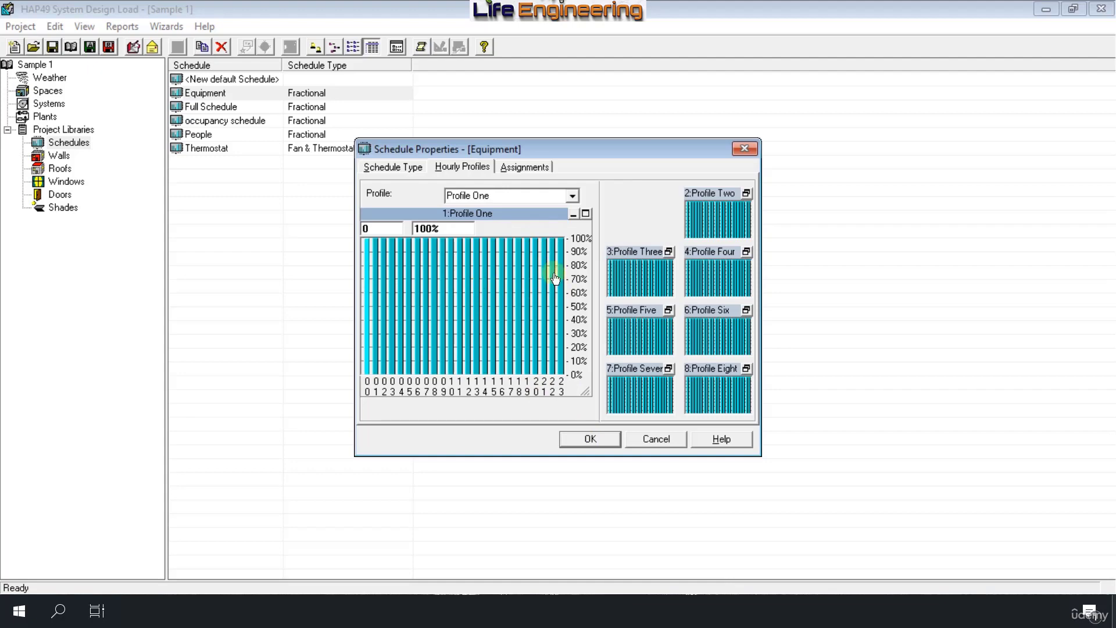
left_click(591, 439)
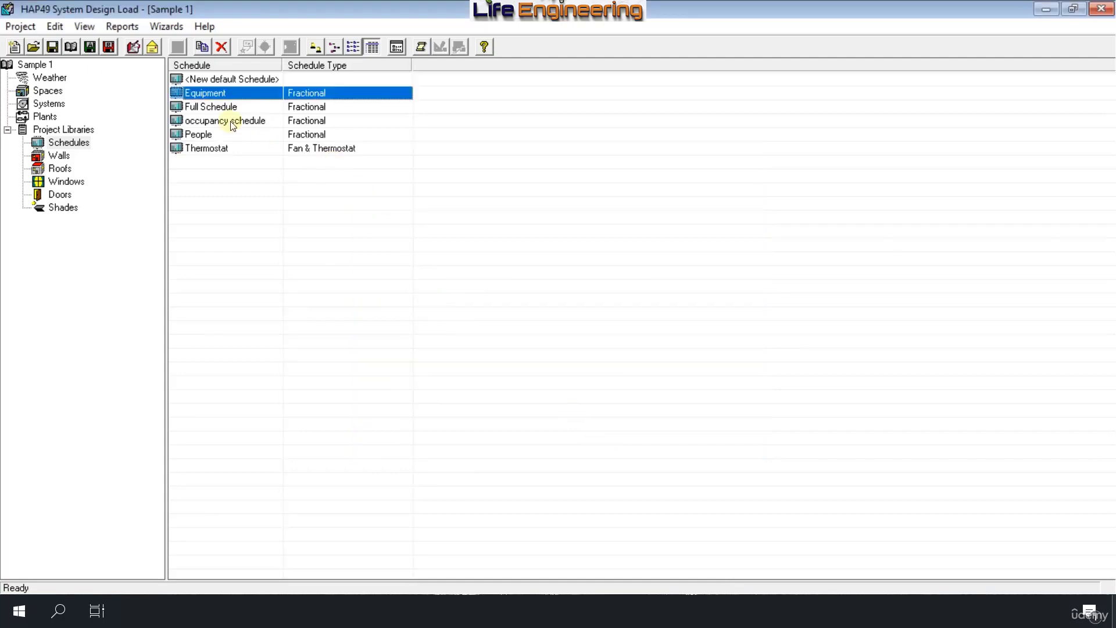
double_click(223, 124)
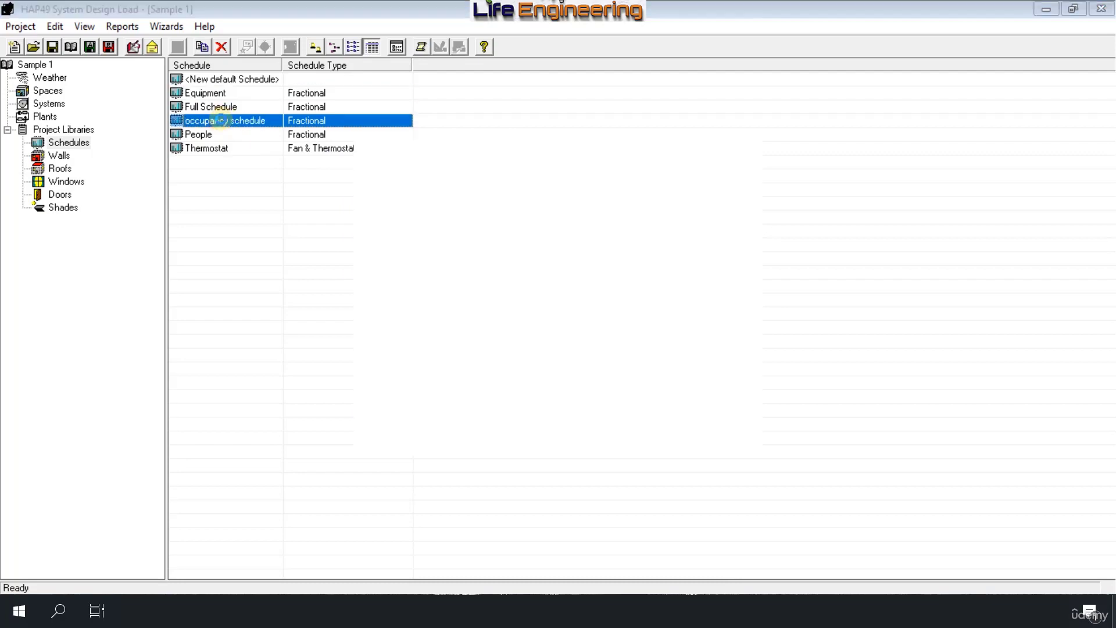
left_click(462, 169)
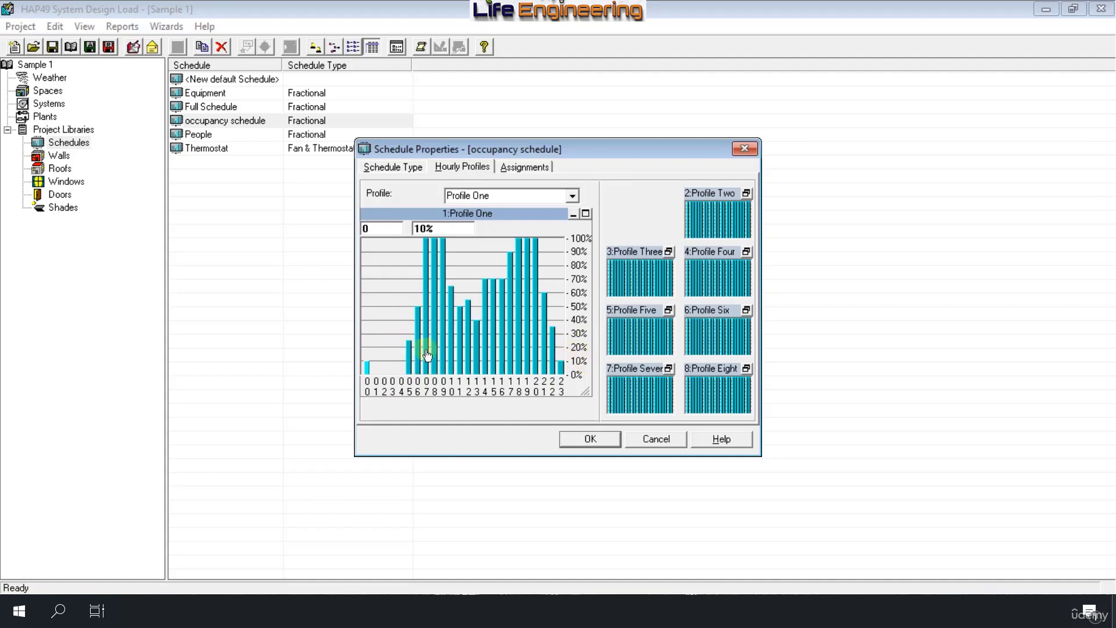
left_click(425, 247)
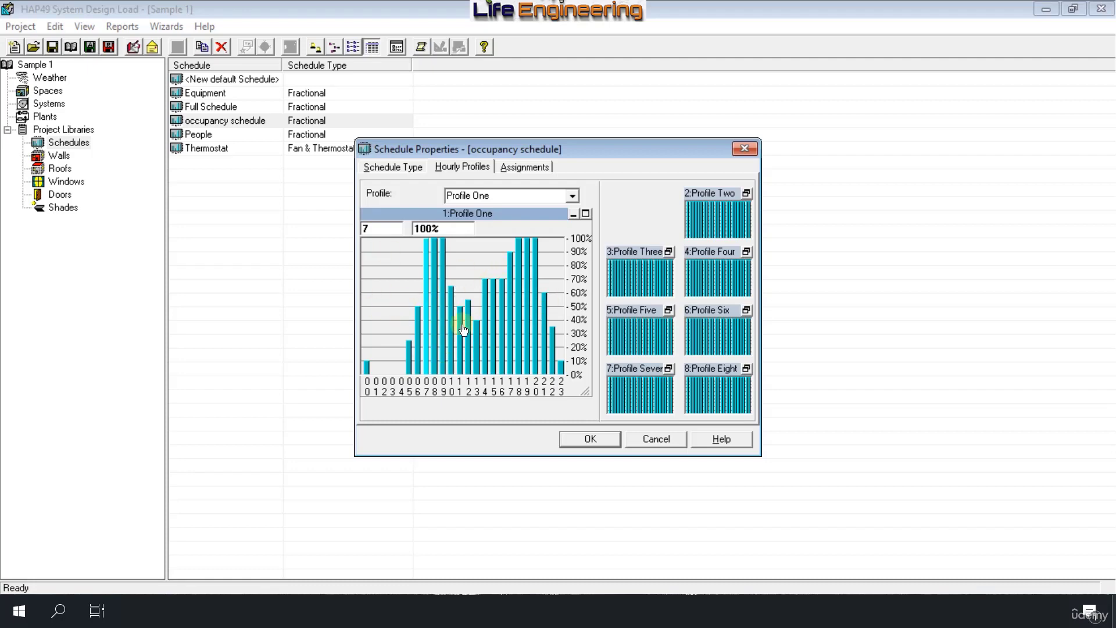
left_click(576, 439)
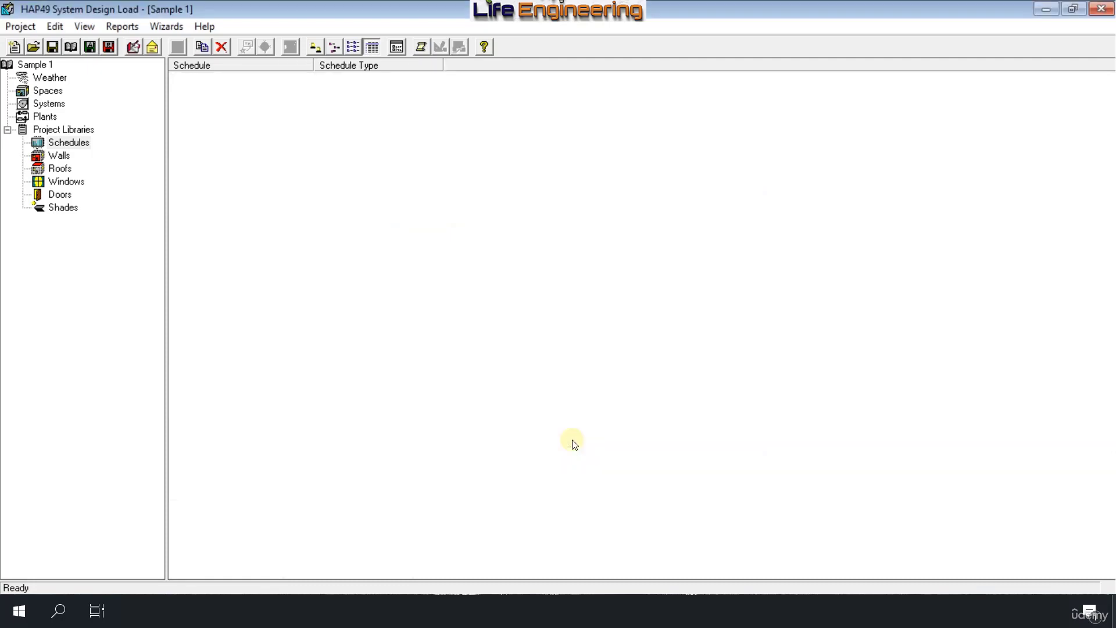
- Run the design calculation for the AHU system and preview its System Sizing Summary report
left_click(49, 103)
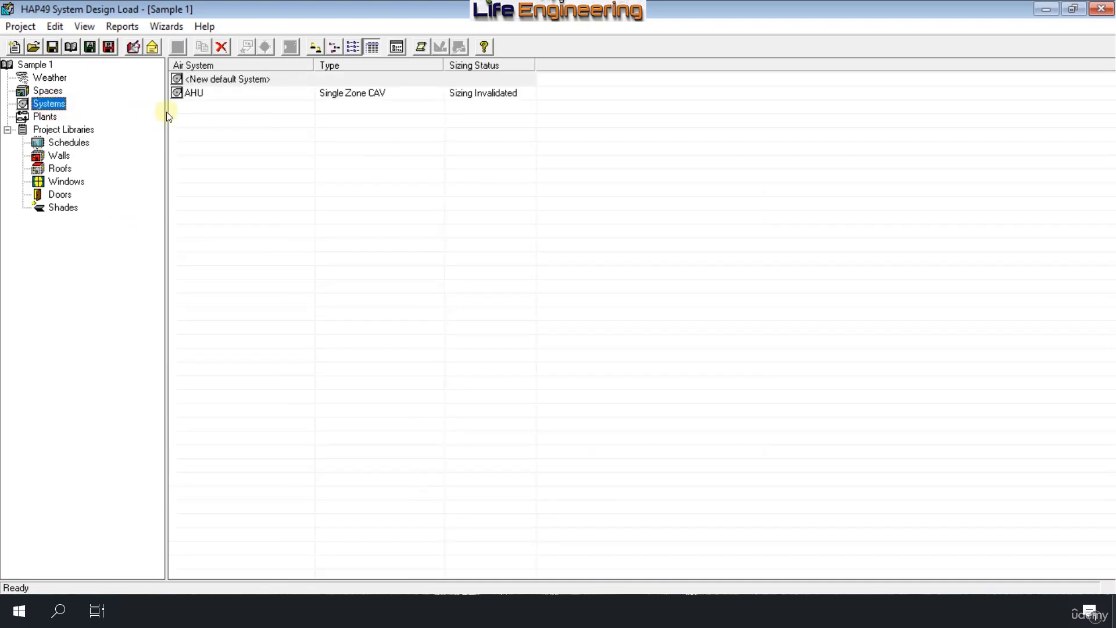
left_click(205, 94)
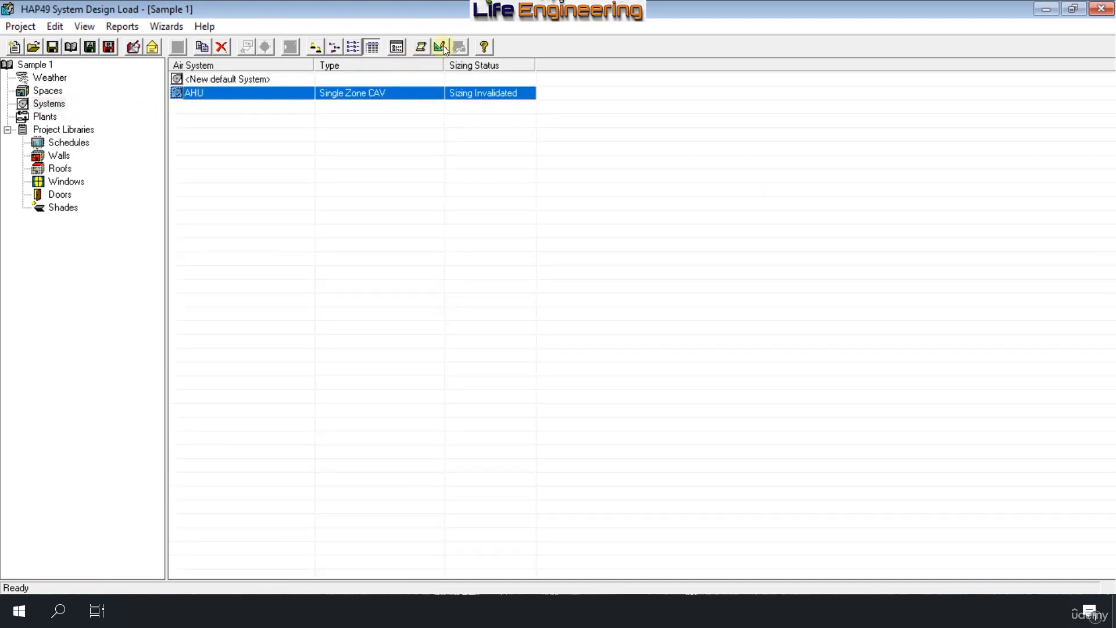
left_click(442, 46)
left_click(442, 45)
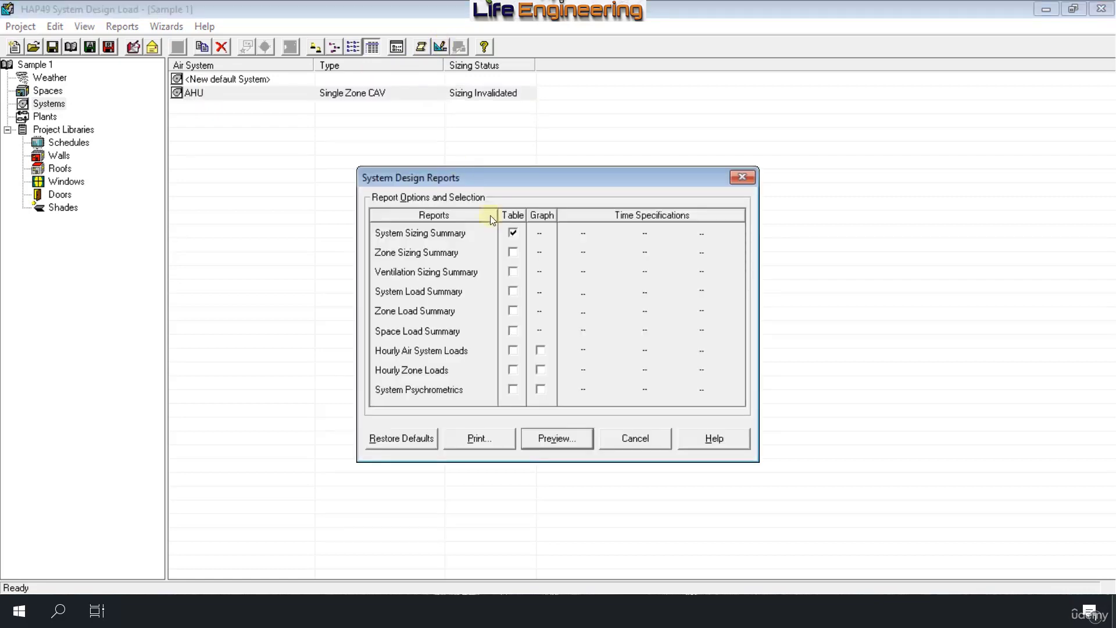
left_click(573, 438)
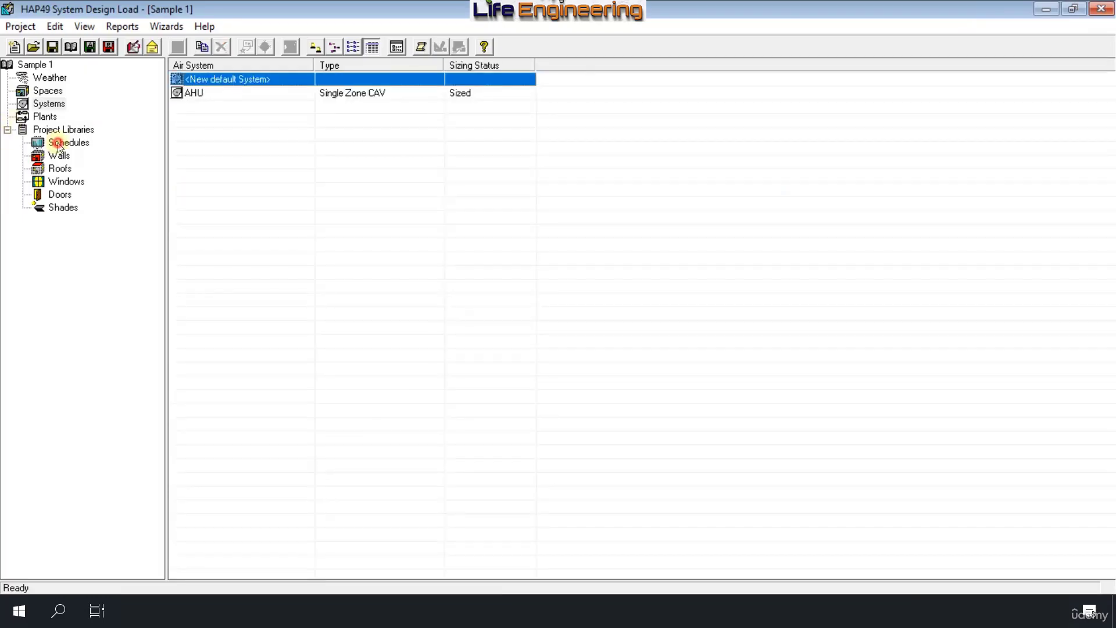
- Set hour 19 of the People schedule's Year-On profile to 20% and save the schedule
left_click(57, 144)
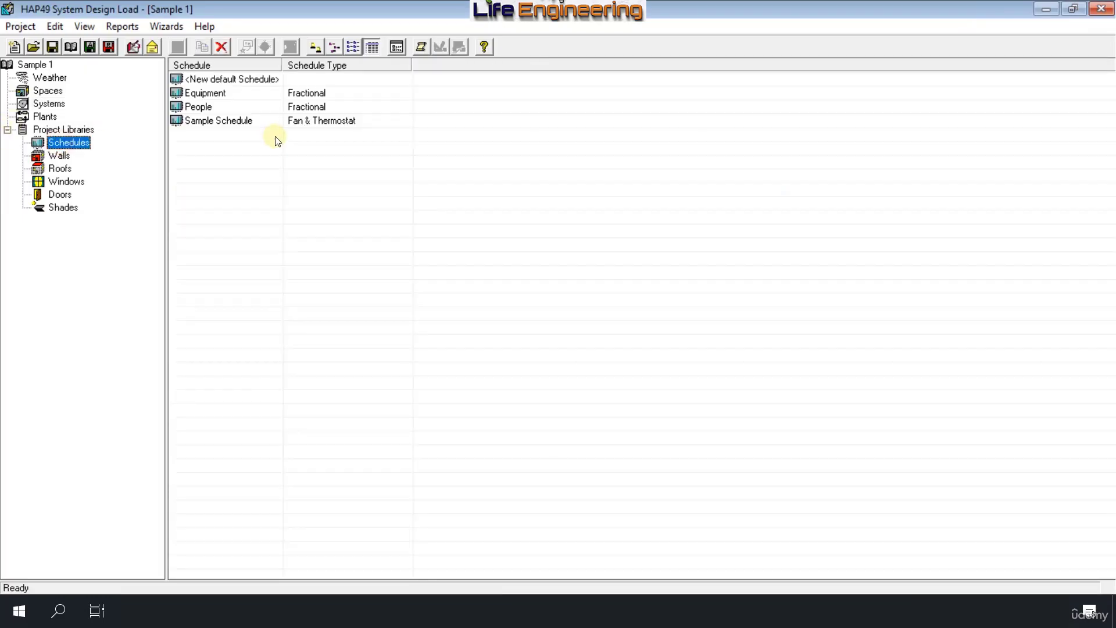
double_click(209, 109)
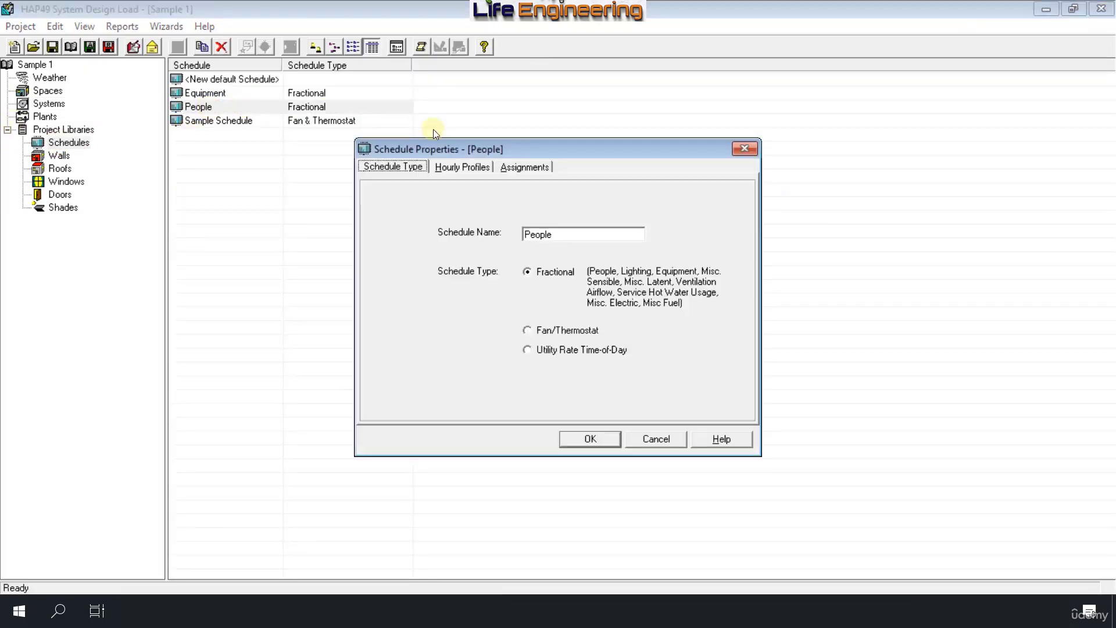
left_click(463, 167)
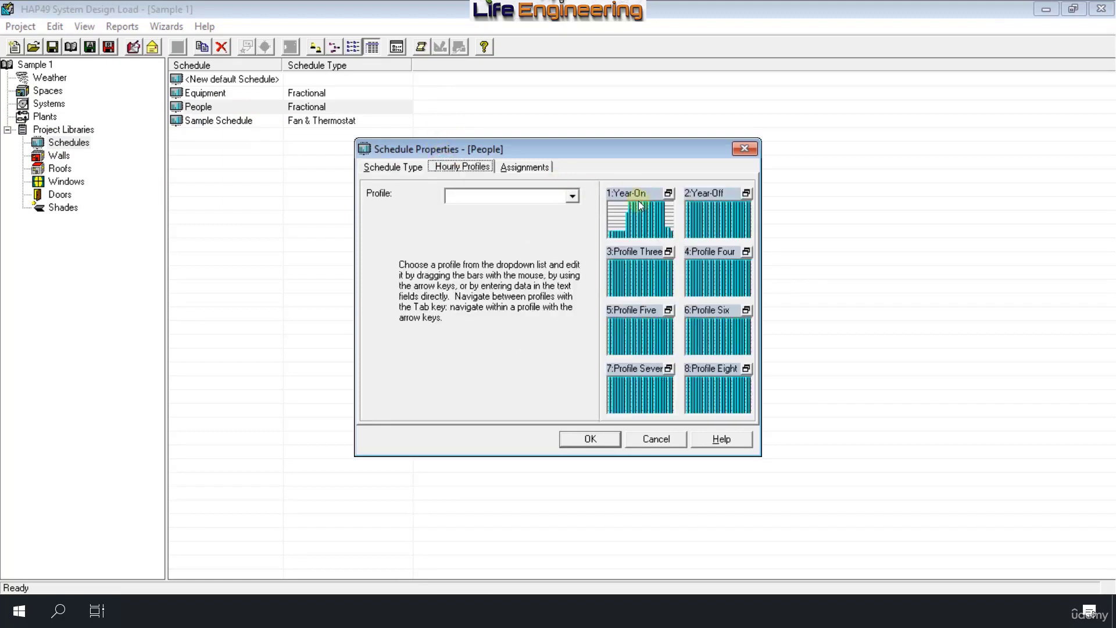
double_click(637, 218)
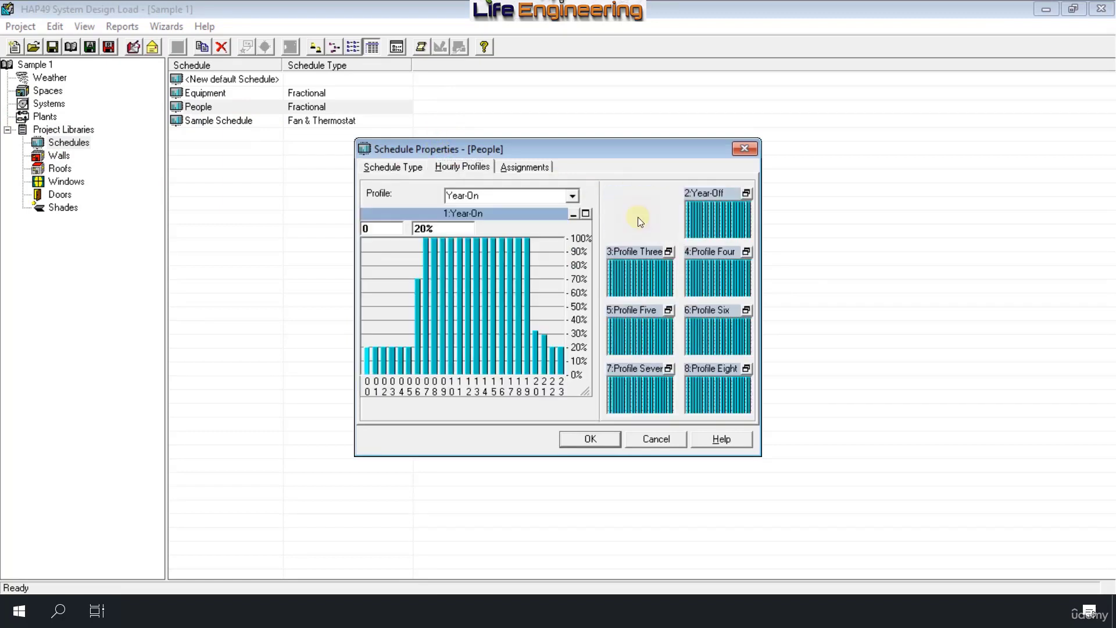
type("19")
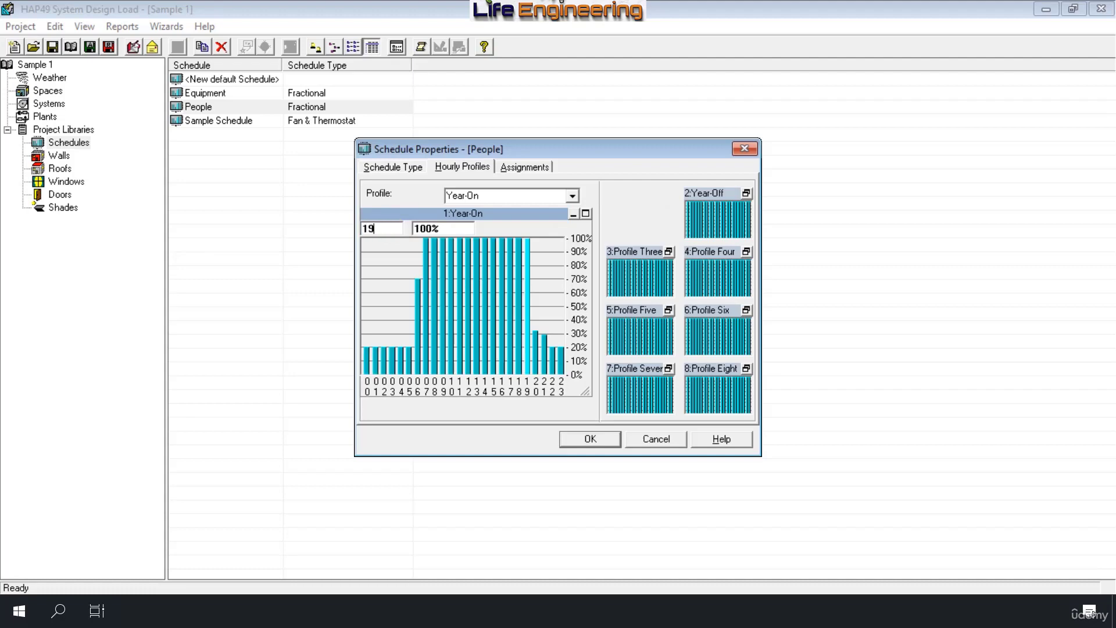
double_click(448, 230)
type("20")
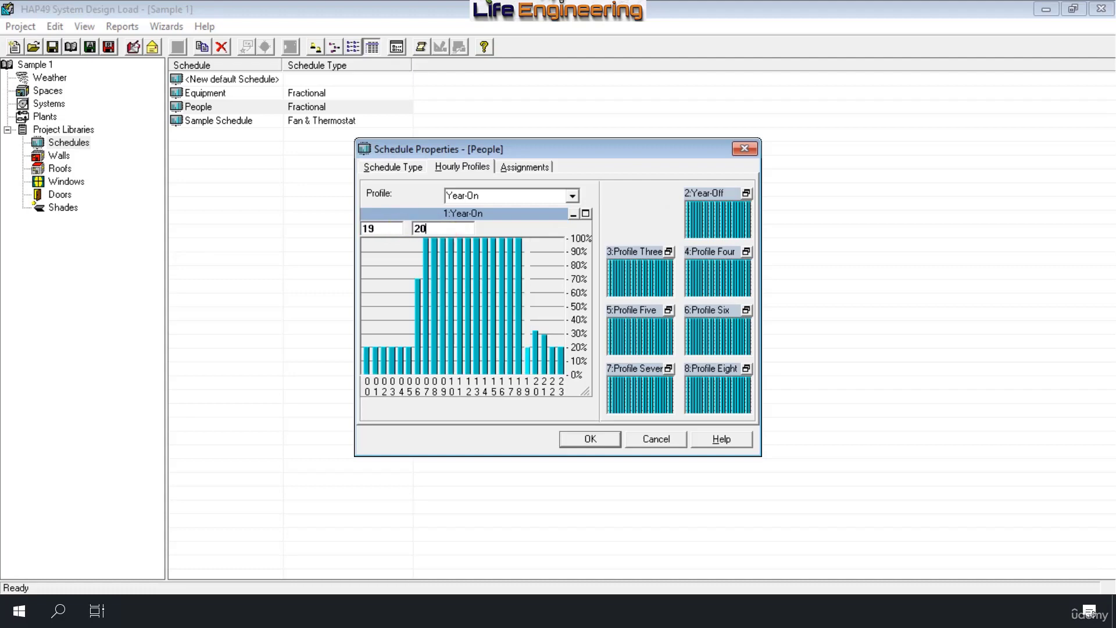
left_click(590, 439)
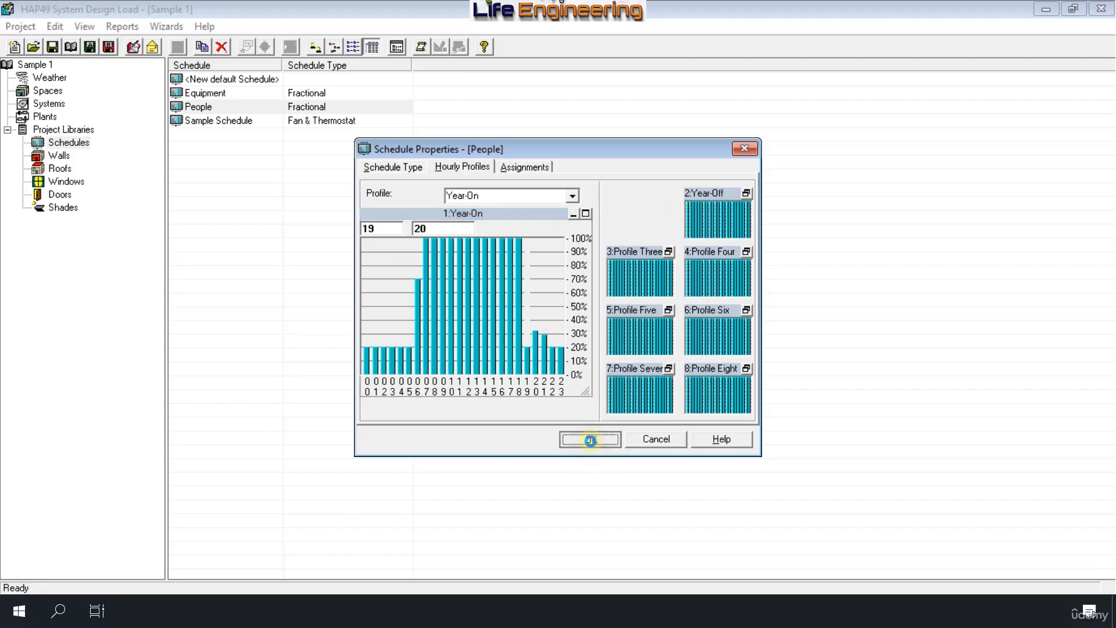
- Recalculate the AHU system with the edited People schedule and review its System Sizing Summary report
left_click(42, 106)
left_click(186, 94)
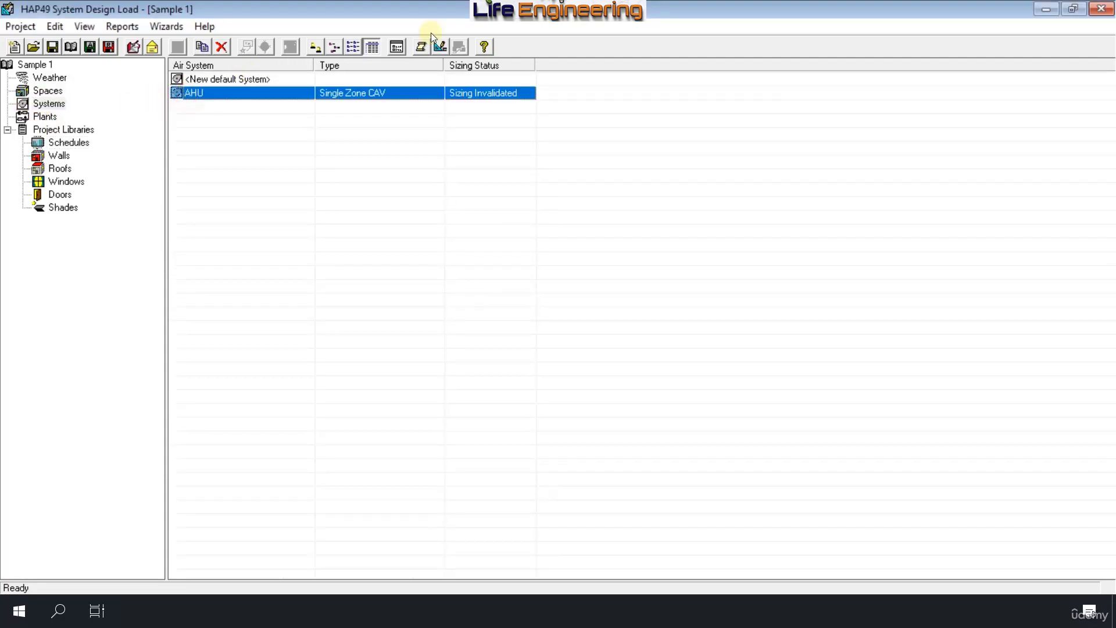
left_click(438, 49)
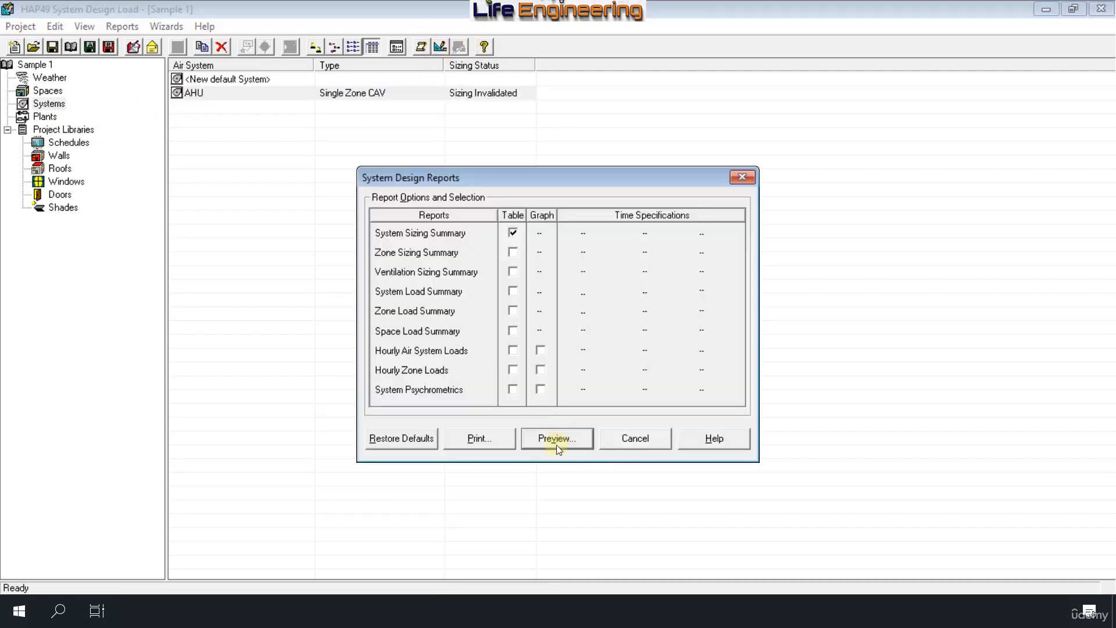
left_click(556, 440)
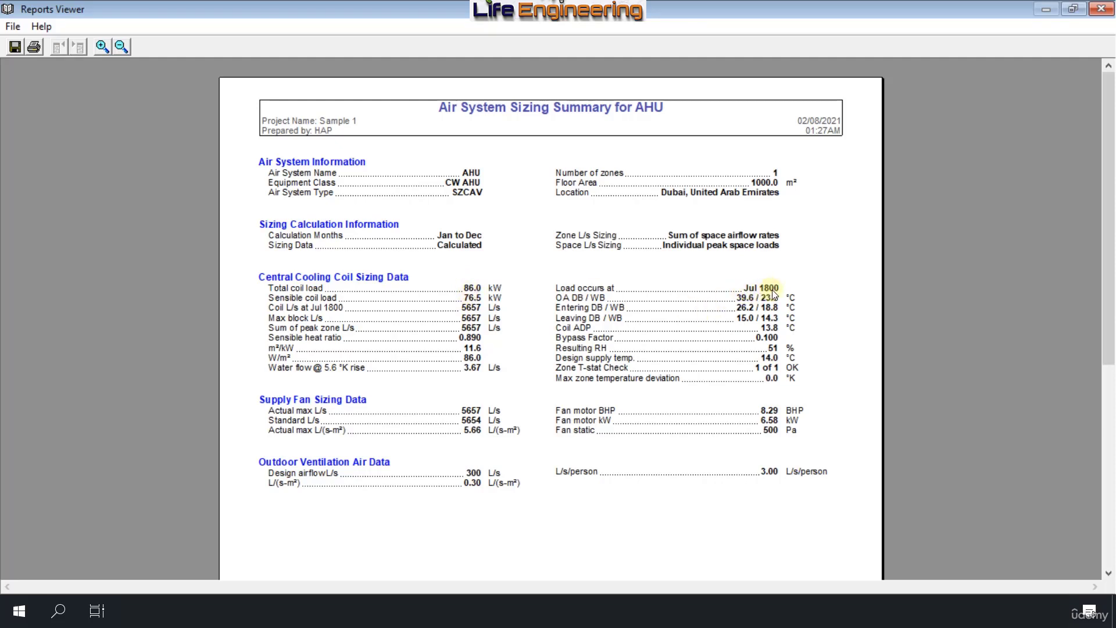
left_click(1099, 10)
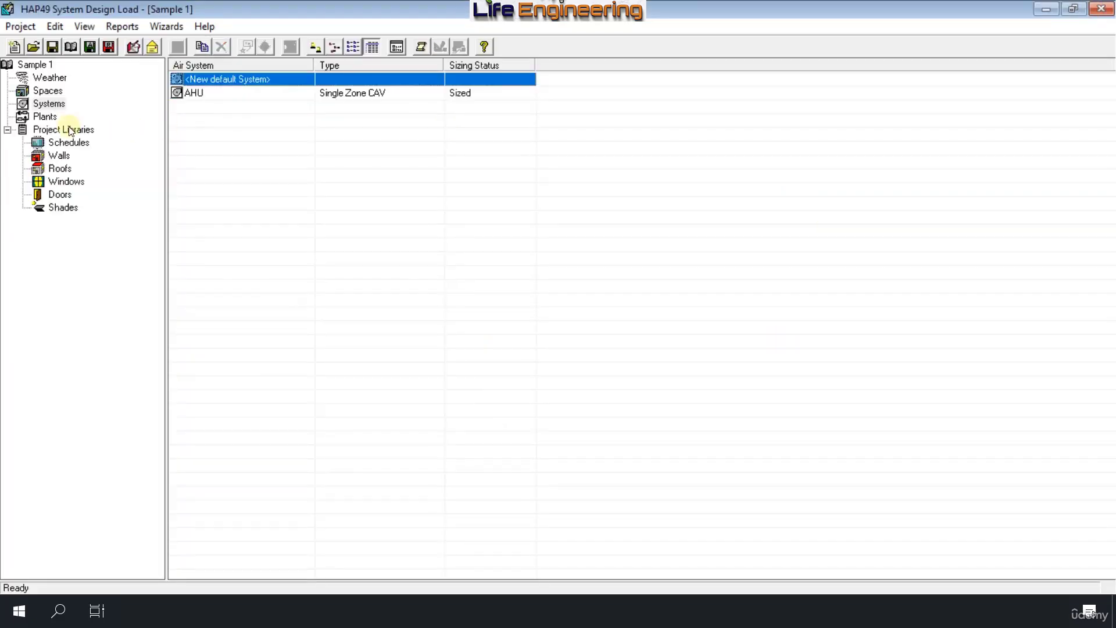
- Set hours 18-19 of the Equipment schedule's Profile One to 20% and save the schedule
left_click(66, 143)
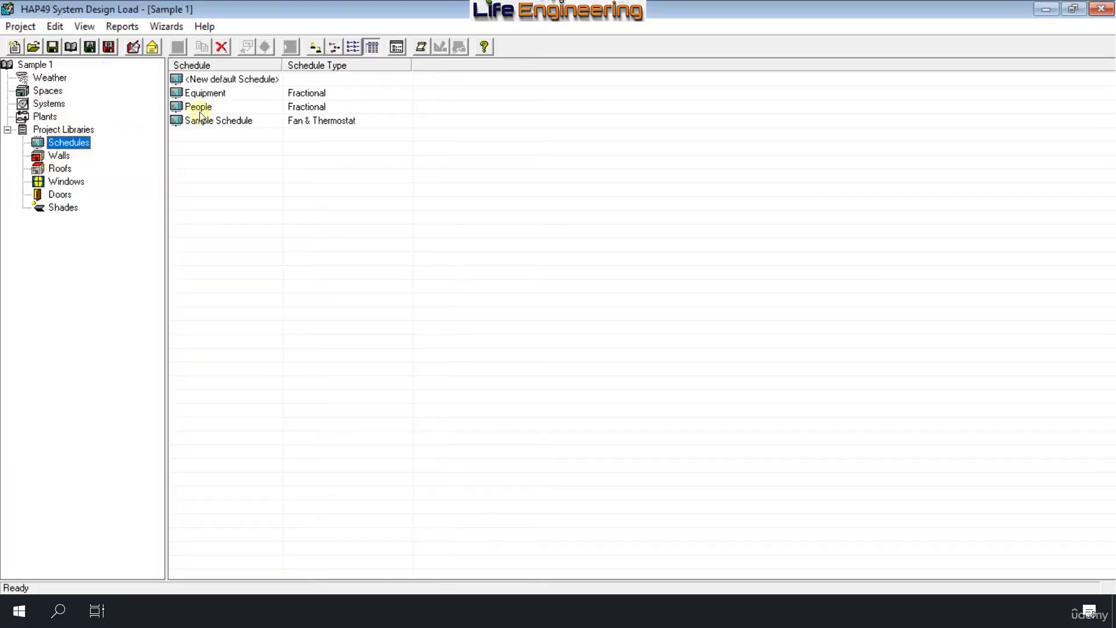
double_click(202, 92)
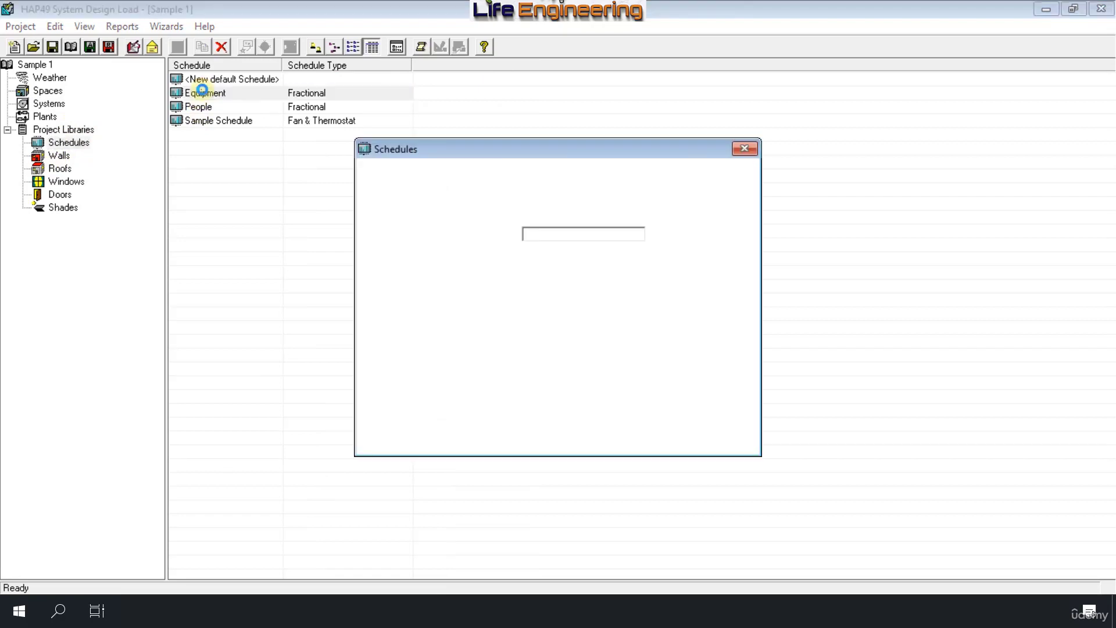
left_click(454, 166)
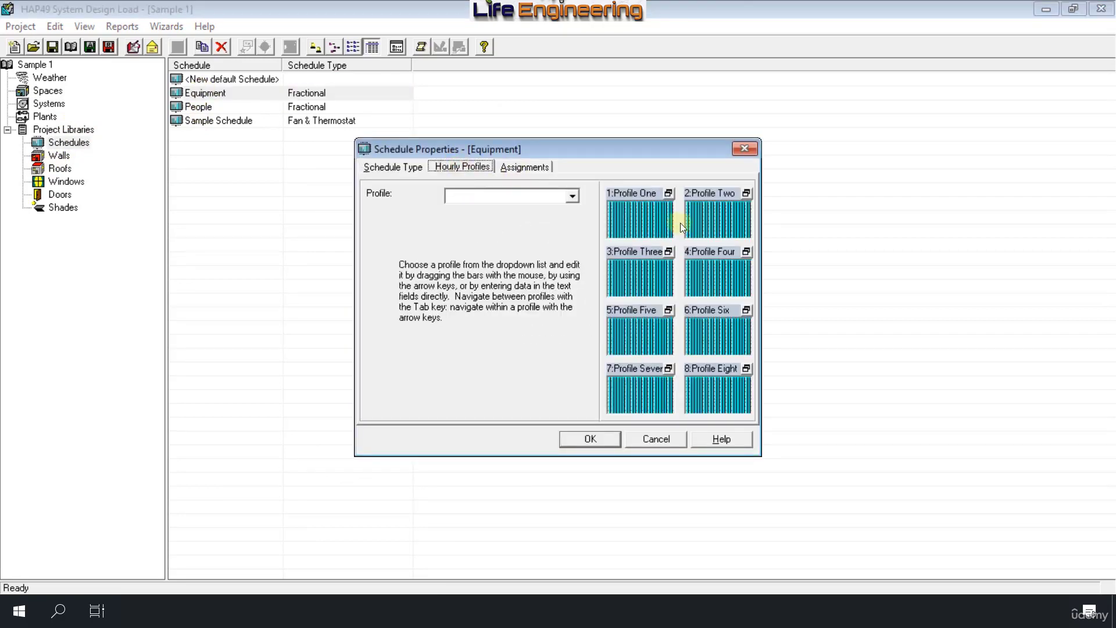
double_click(640, 219)
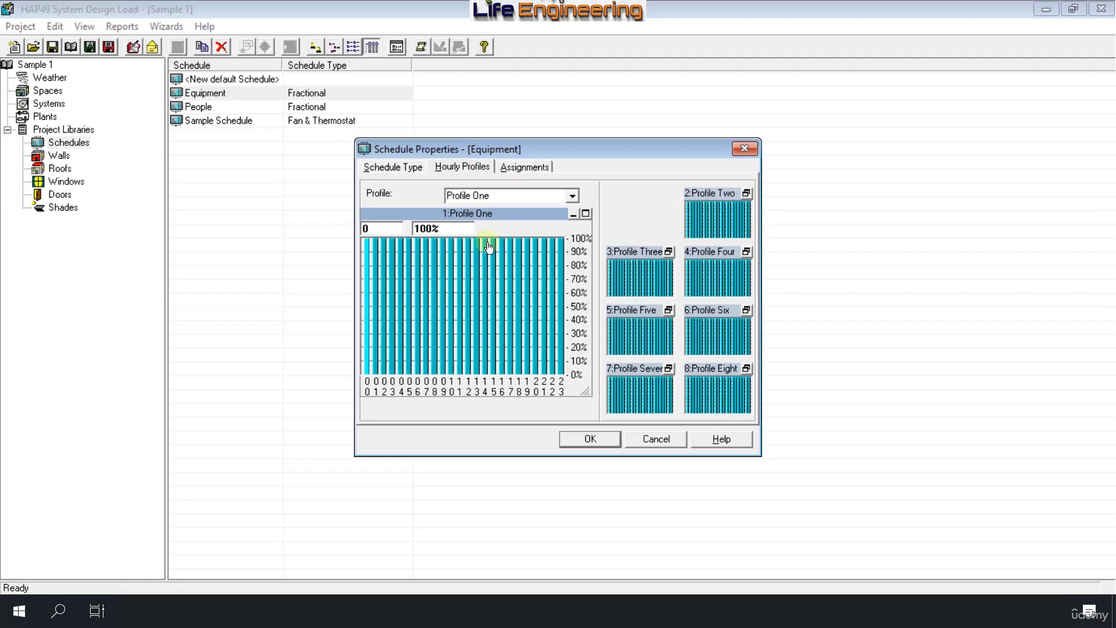
left_click(388, 228)
key("BackSpace")
type("18-19")
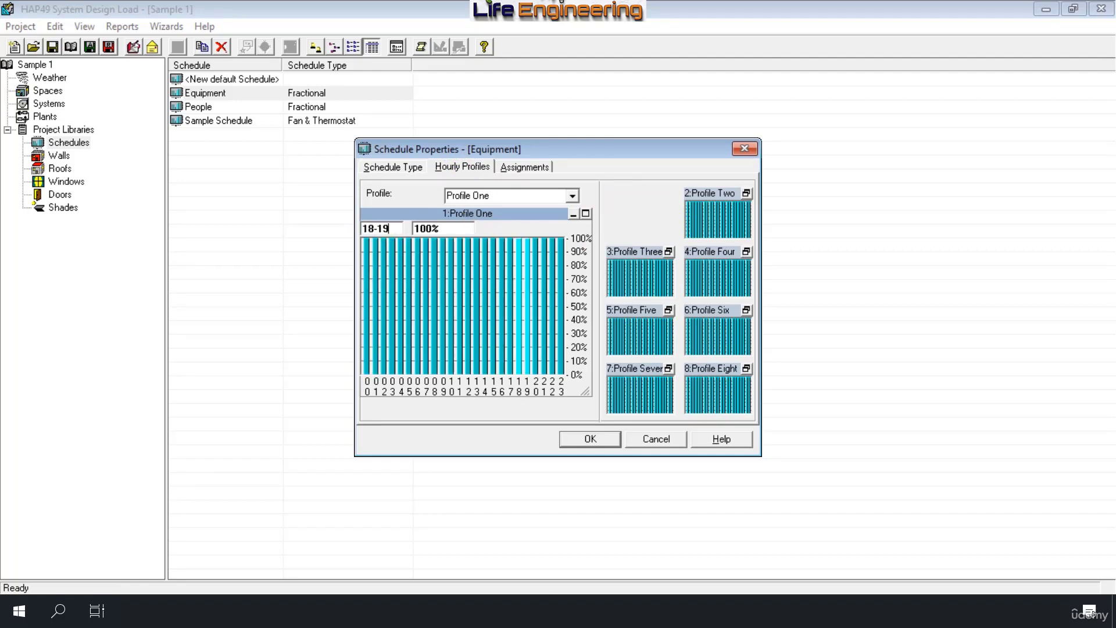
left_click(463, 227)
double_click(457, 229)
type("20")
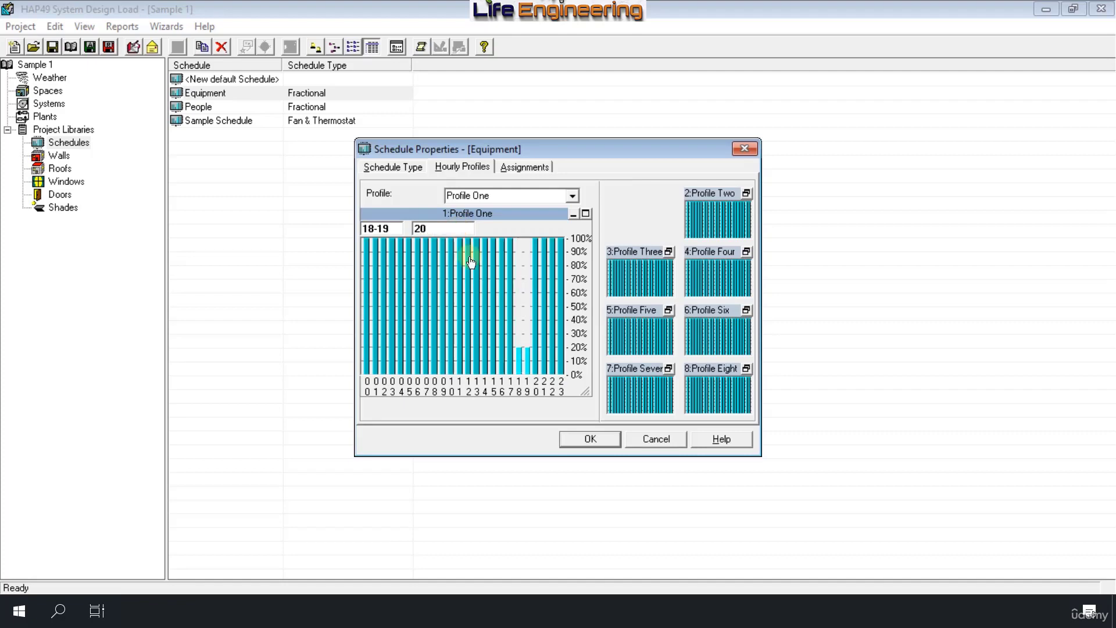
left_click(590, 439)
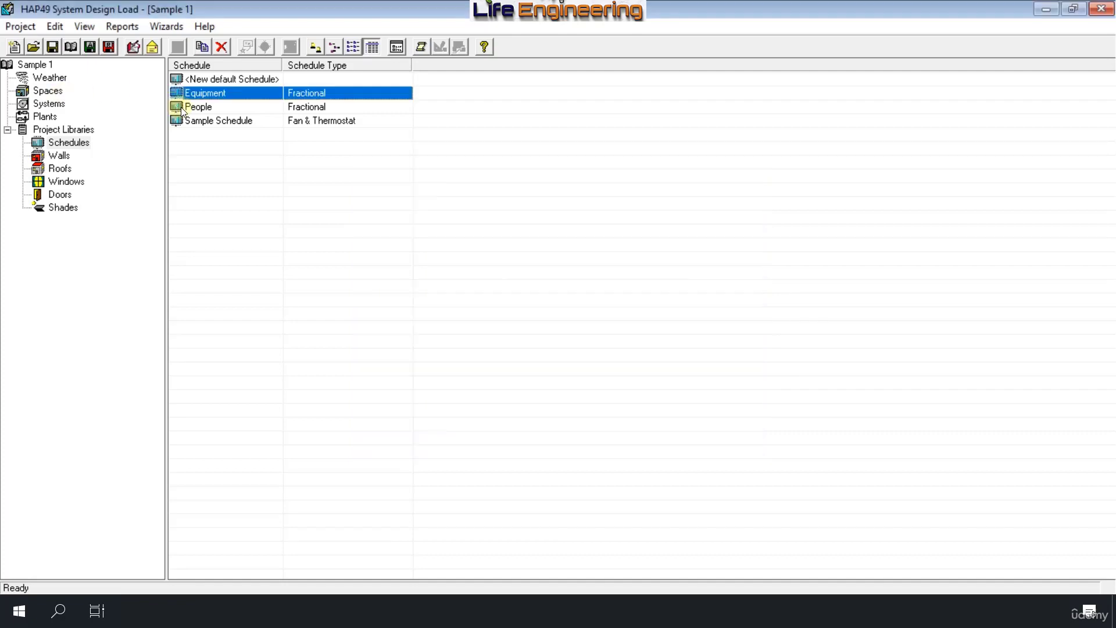
- Rerun the AHU sizing with the edited Equipment schedule and review the System Sizing Summary report
left_click(52, 104)
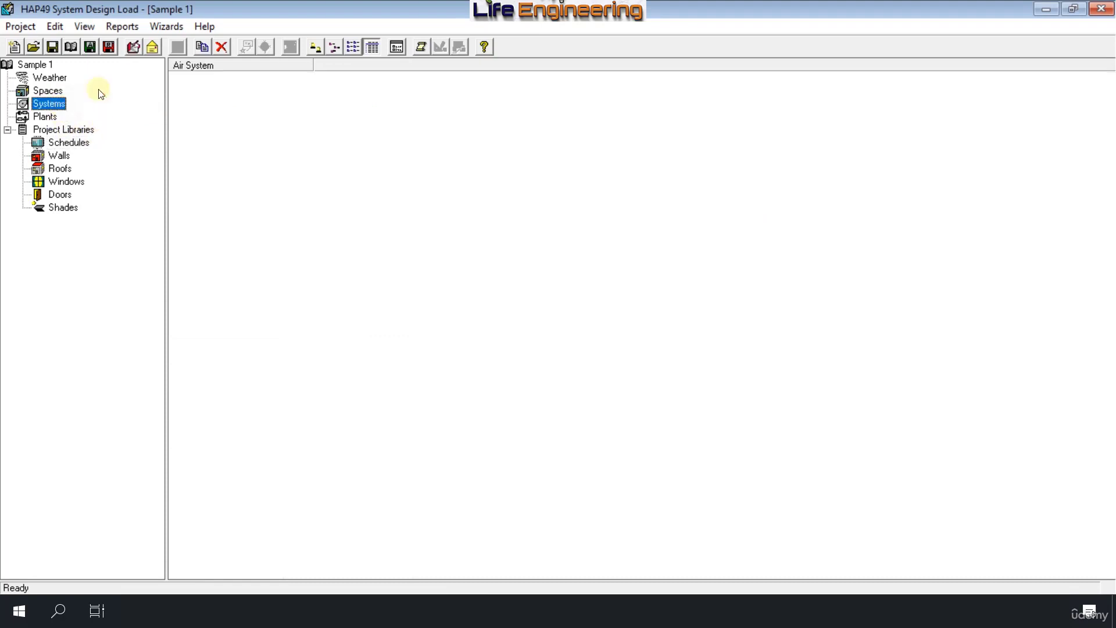
left_click(195, 93)
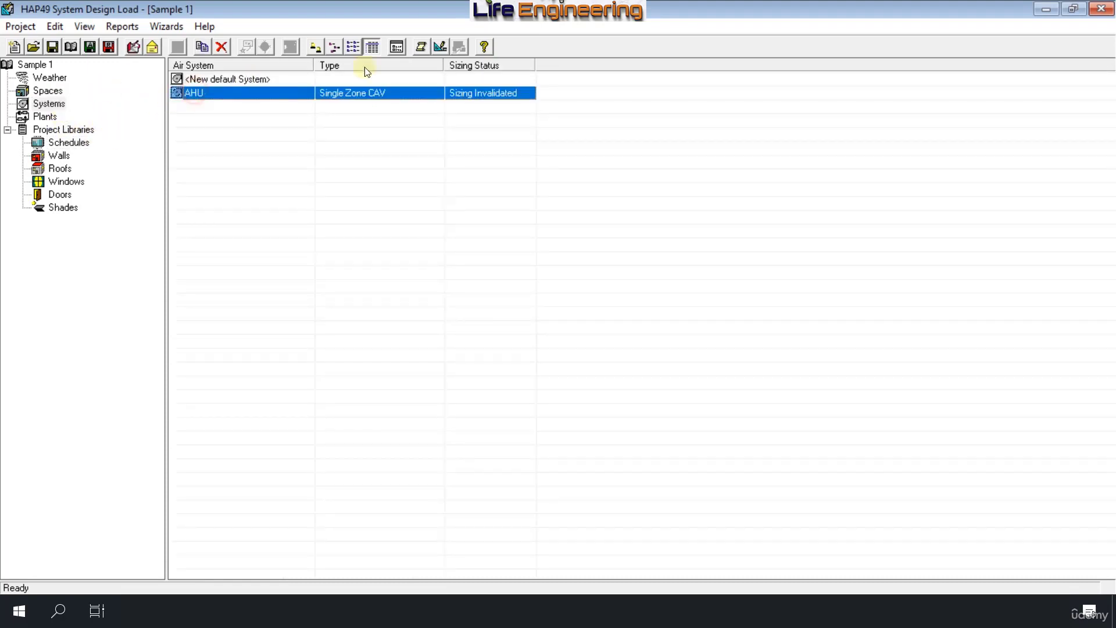
left_click(441, 46)
left_click(546, 437)
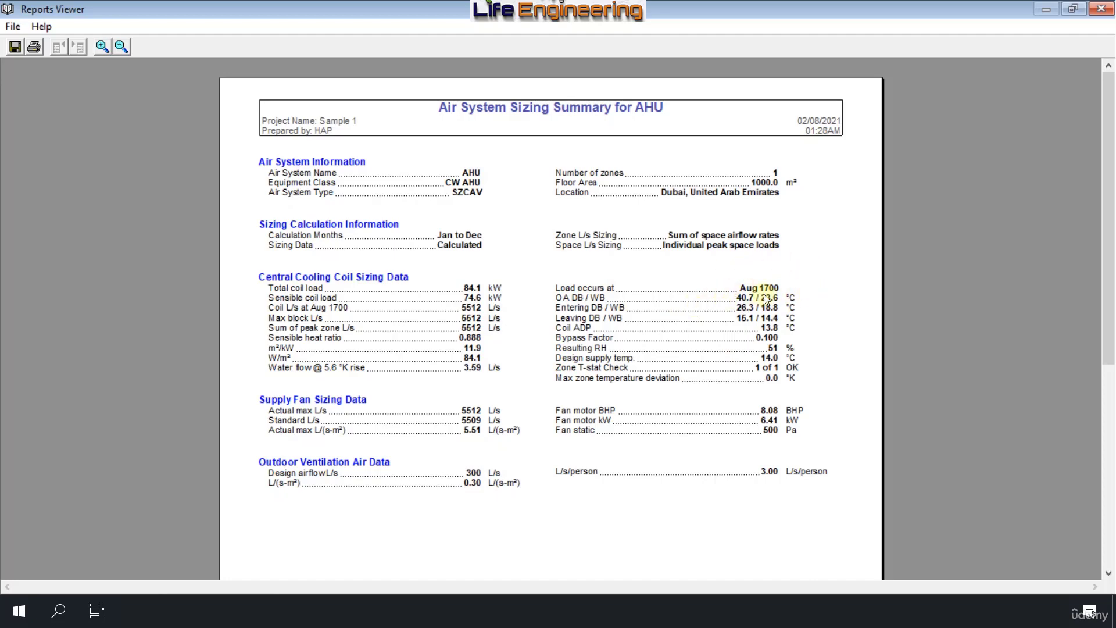
left_click(1101, 8)
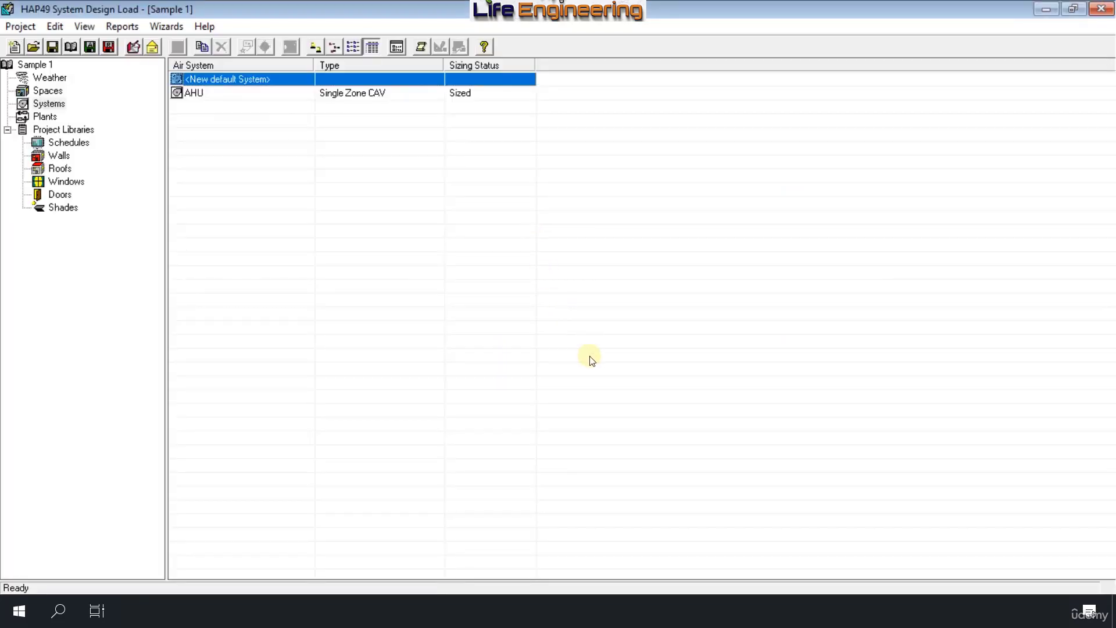
- Reshape Profile One of the People schedule so that hours 16-19 are at about 81%
left_click(77, 146)
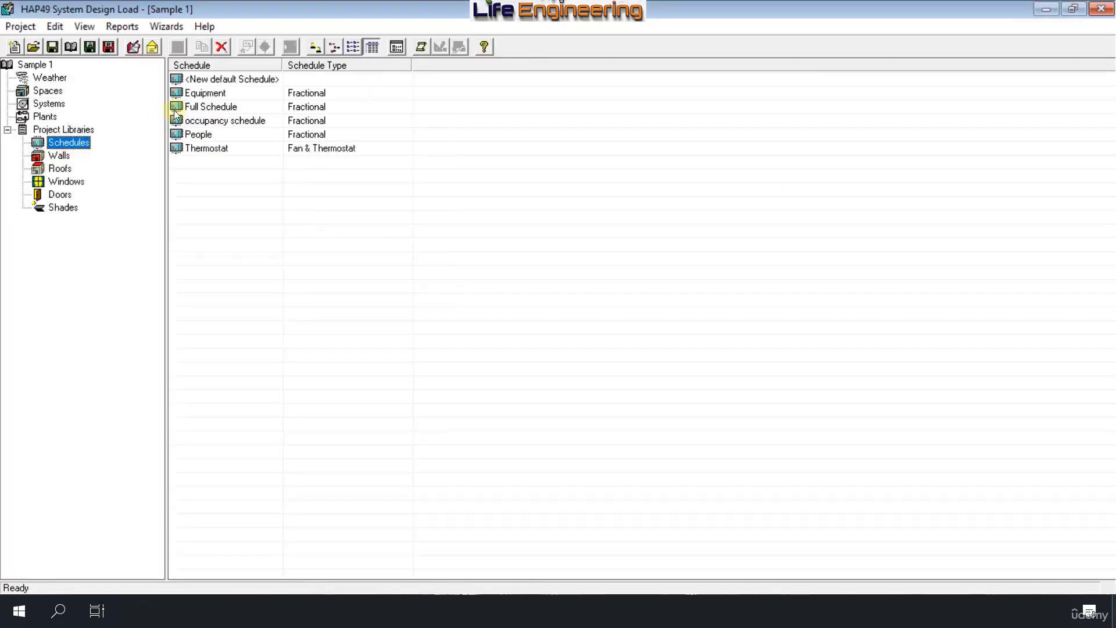
double_click(198, 134)
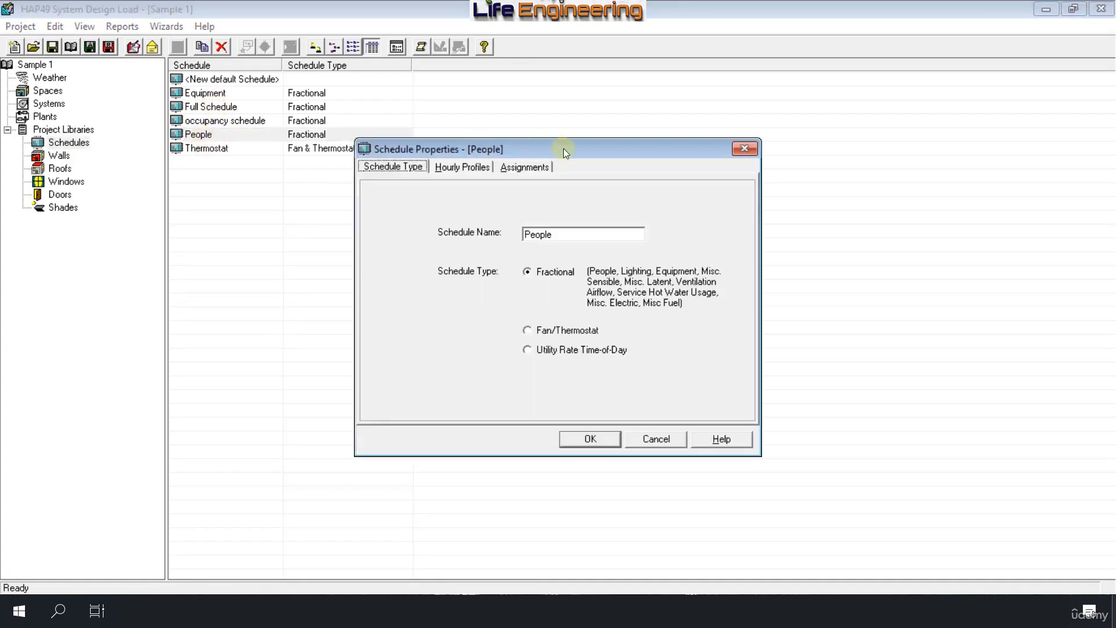
left_click(459, 167)
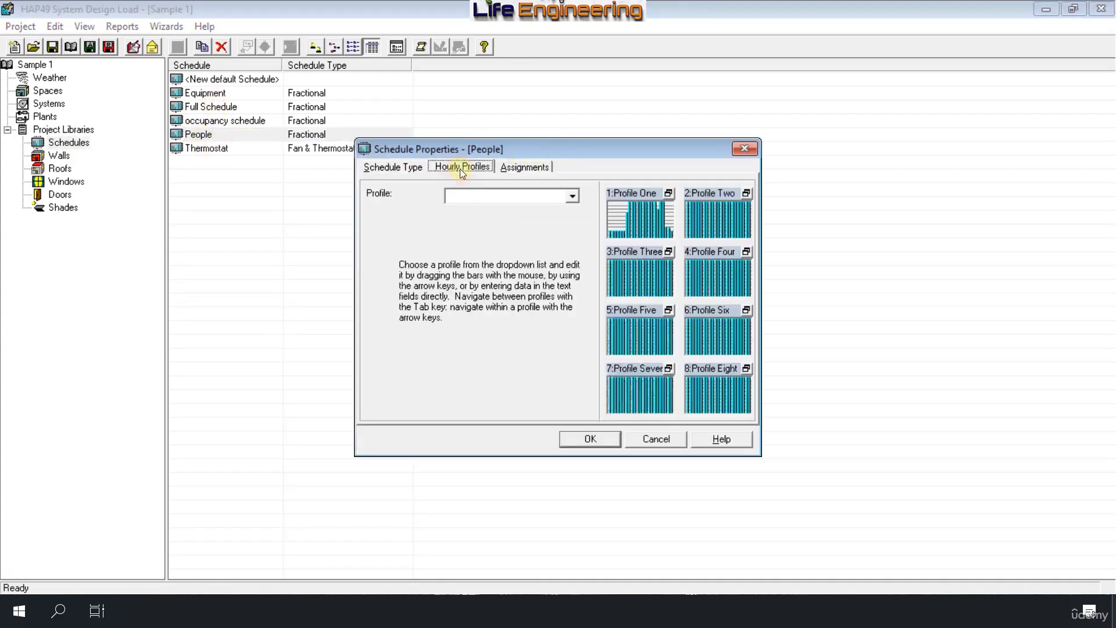
left_click(521, 169)
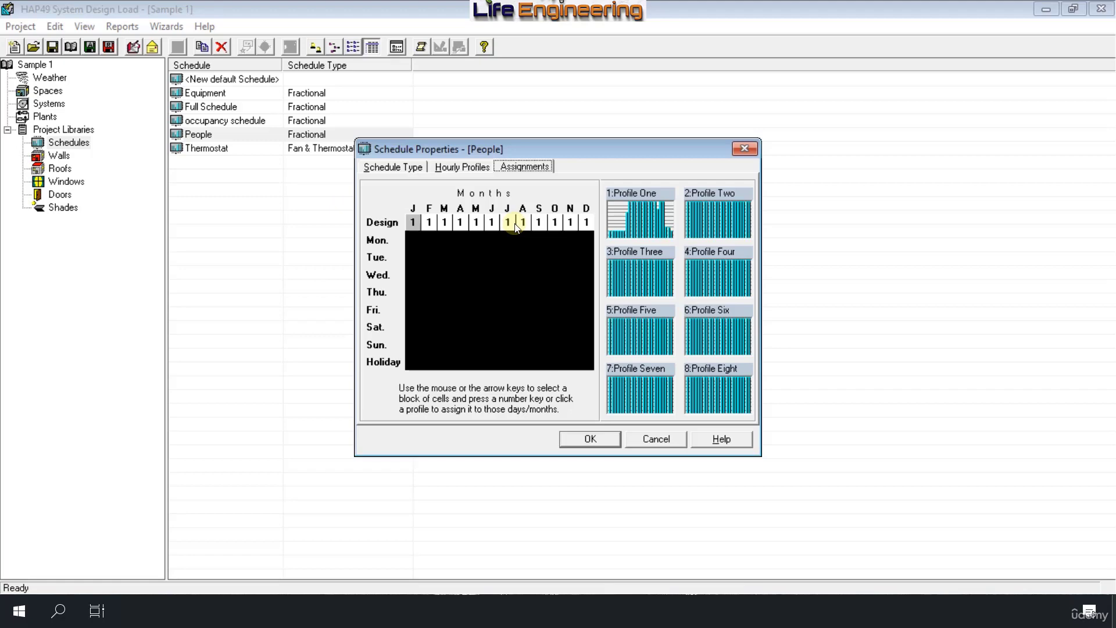
left_click(462, 167)
left_click(654, 218)
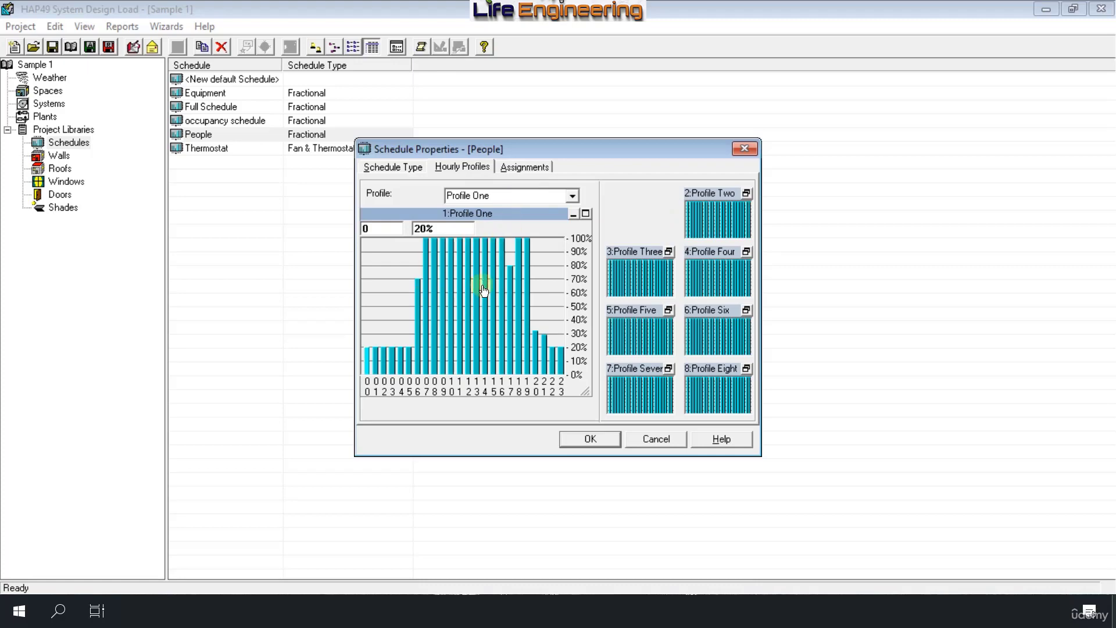
left_click_drag(511, 266, 511, 236)
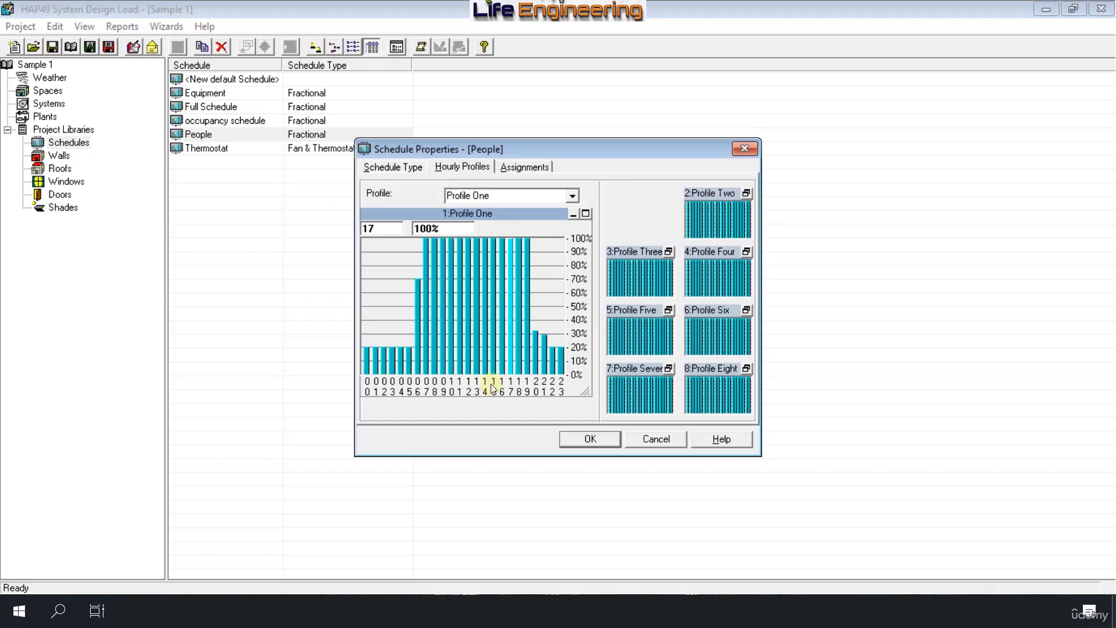
left_click(503, 266)
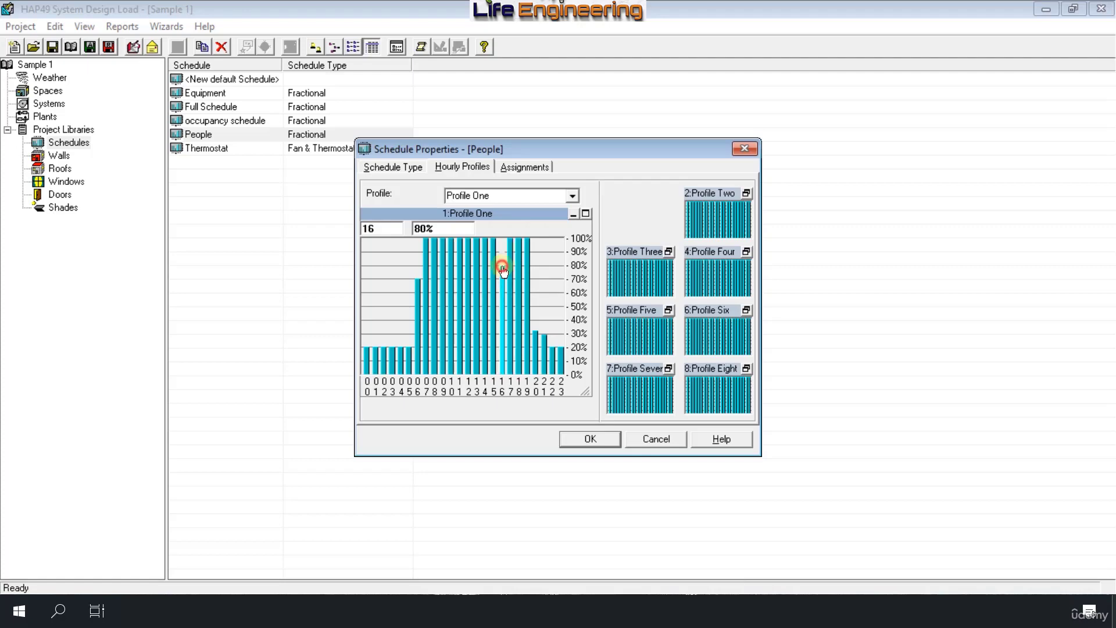
left_click_drag(511, 271, 531, 269)
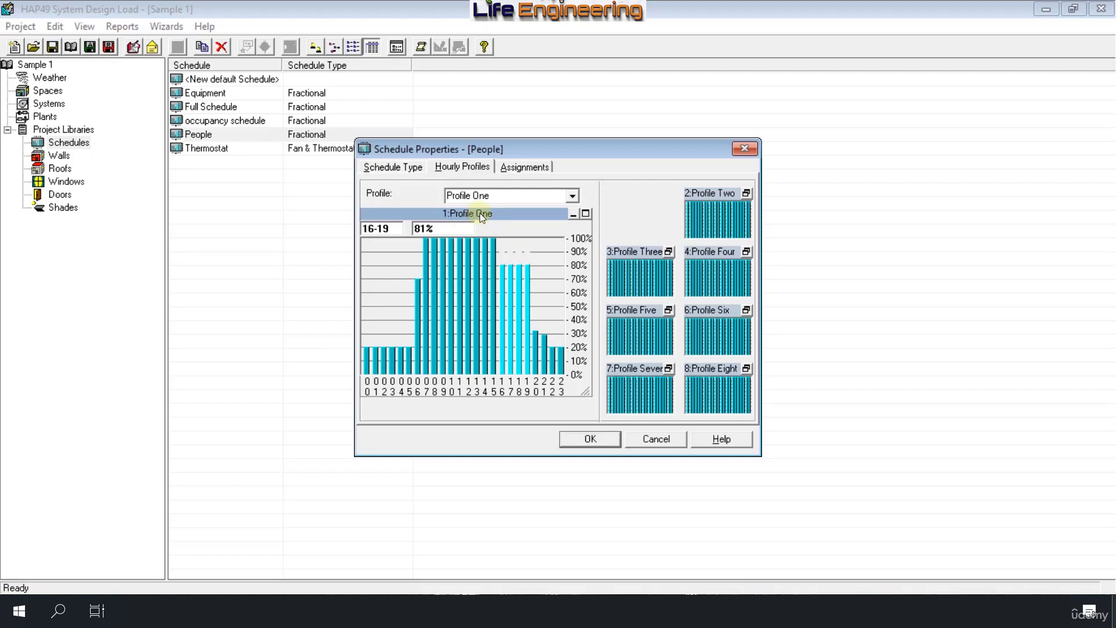
- Set all hours 0-23 of the People schedule's Profile Two to 30% and collapse the open profiles
left_click(621, 194)
double_click(704, 211)
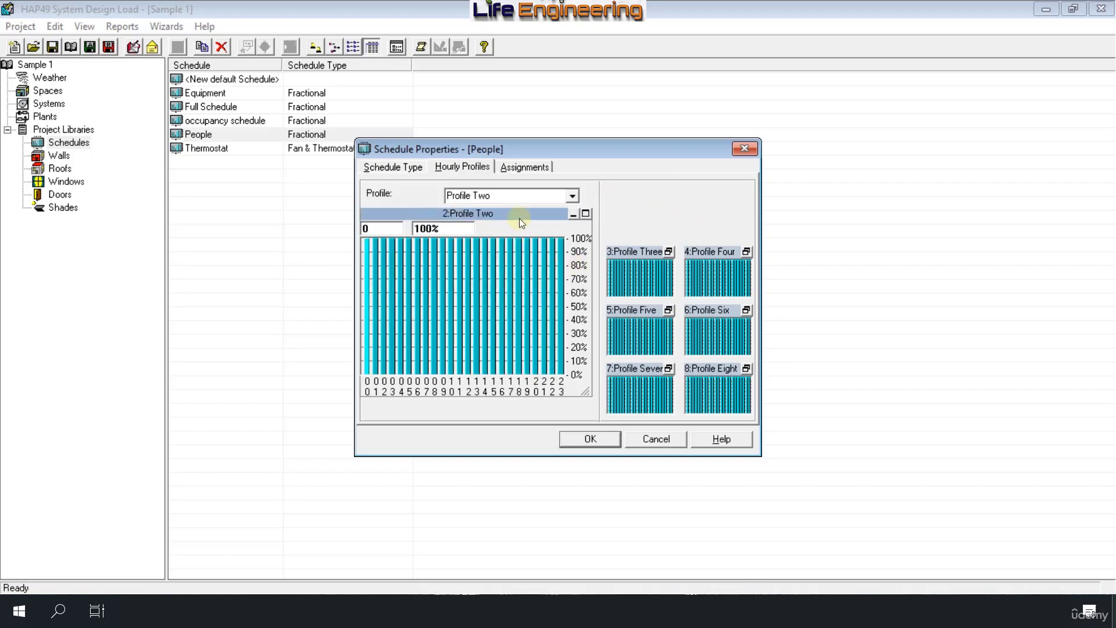
left_click(369, 341)
left_click_drag(566, 341, 566, 341)
left_click(424, 228)
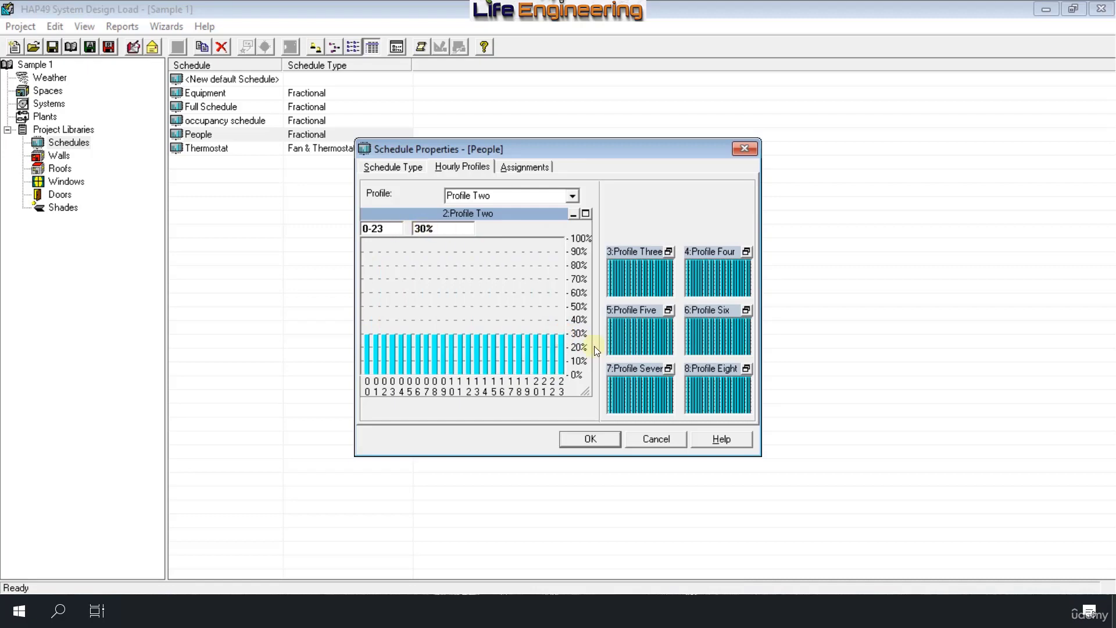
left_click(573, 216)
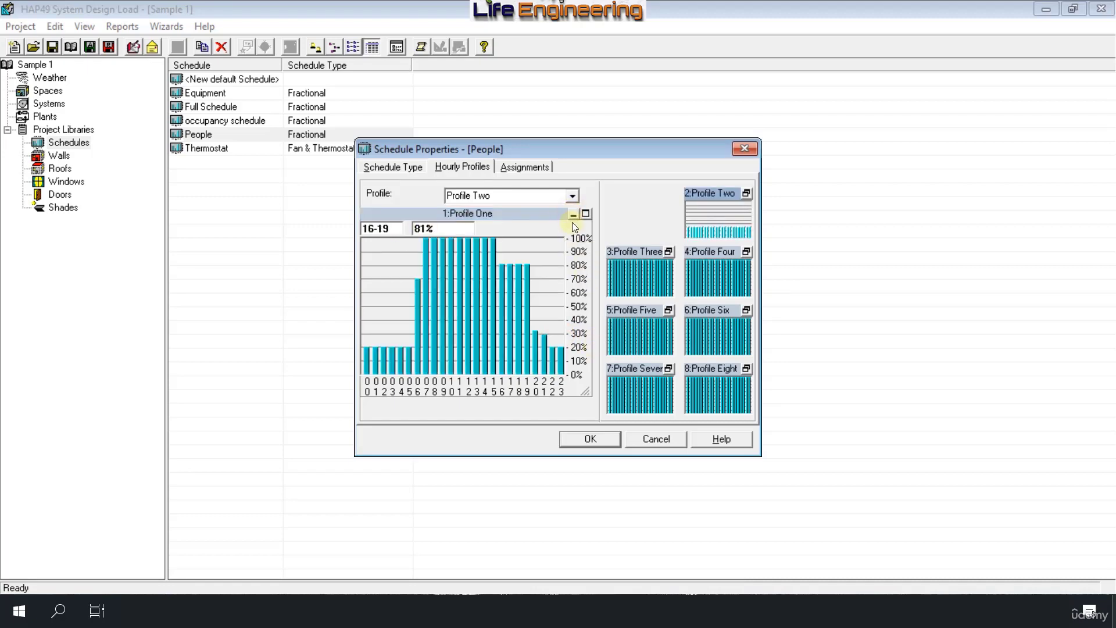
left_click(573, 214)
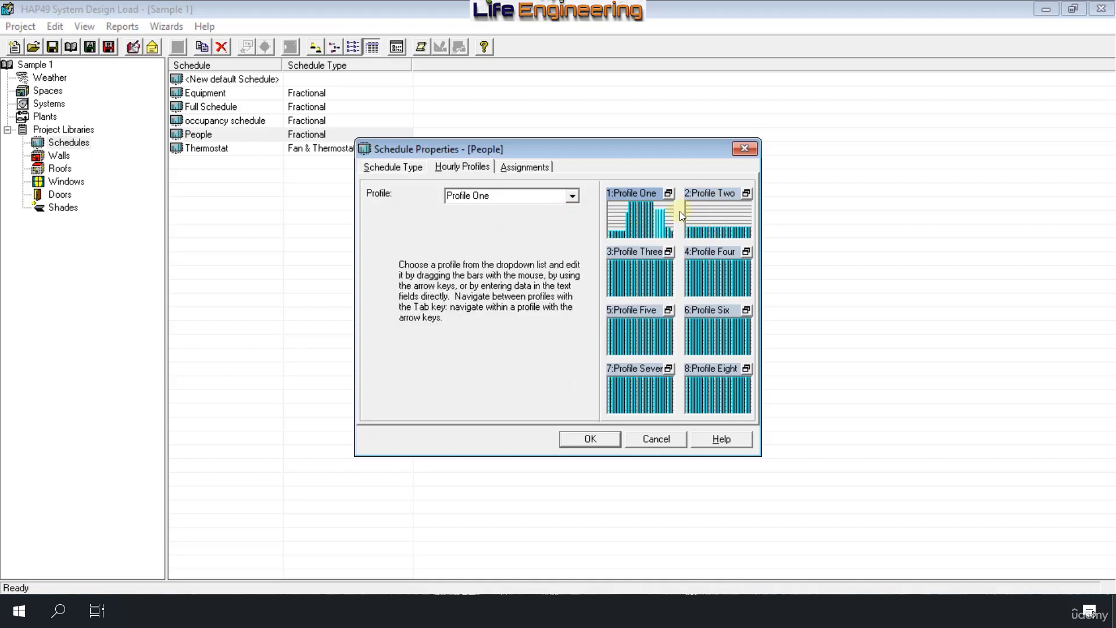
- Assign Profile Two to the July and August design days of the People schedule and save it
left_click(525, 167)
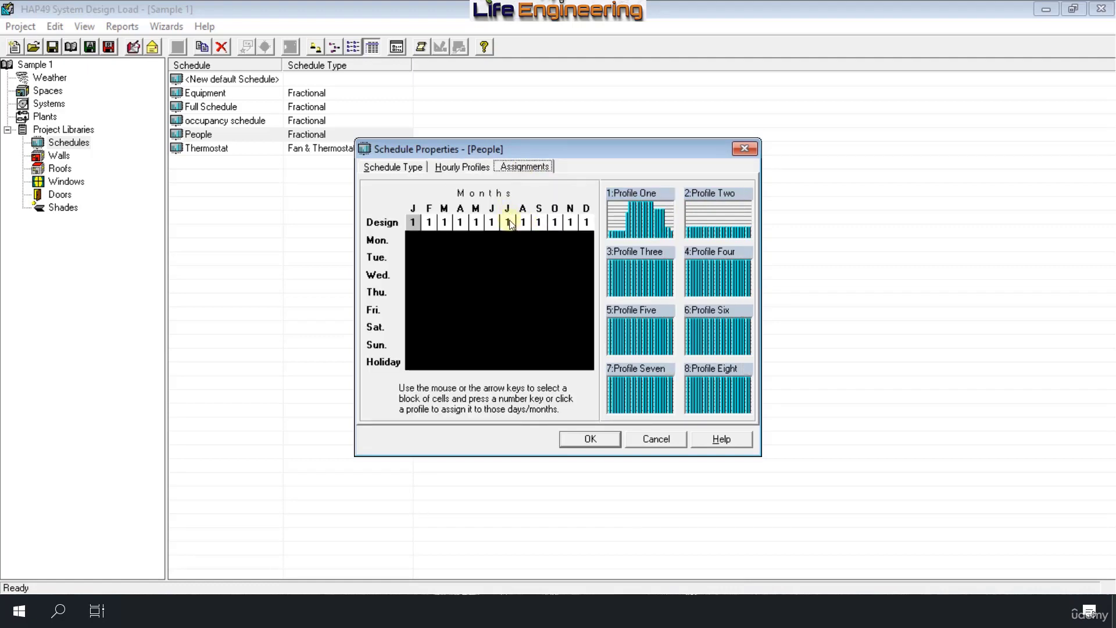
left_click(508, 221)
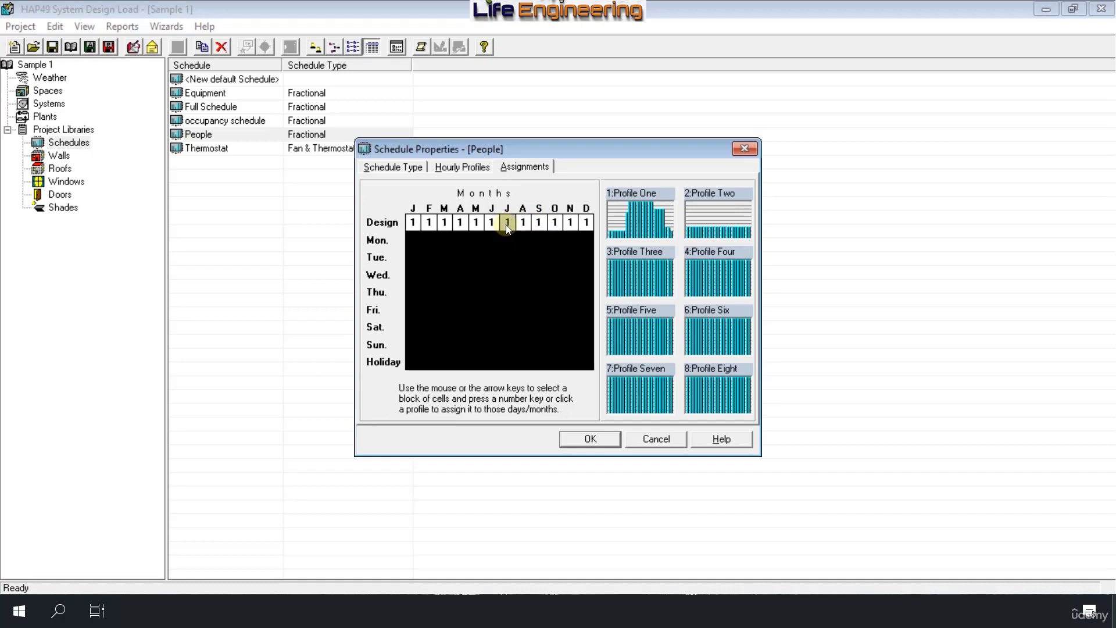
left_click(709, 222)
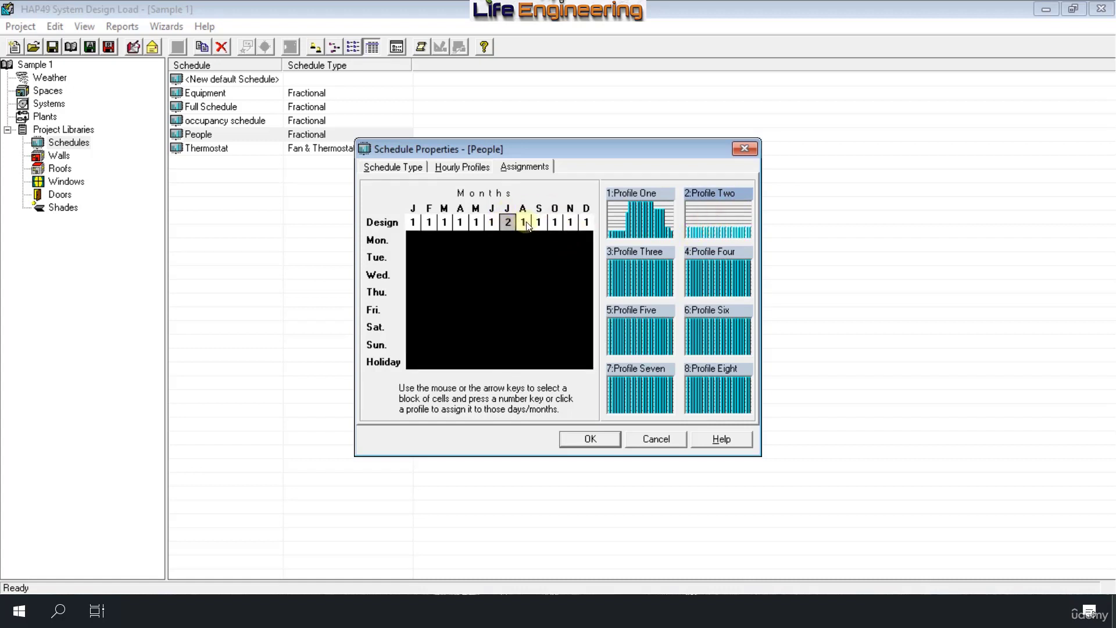
left_click(522, 223)
left_click(710, 209)
left_click(589, 439)
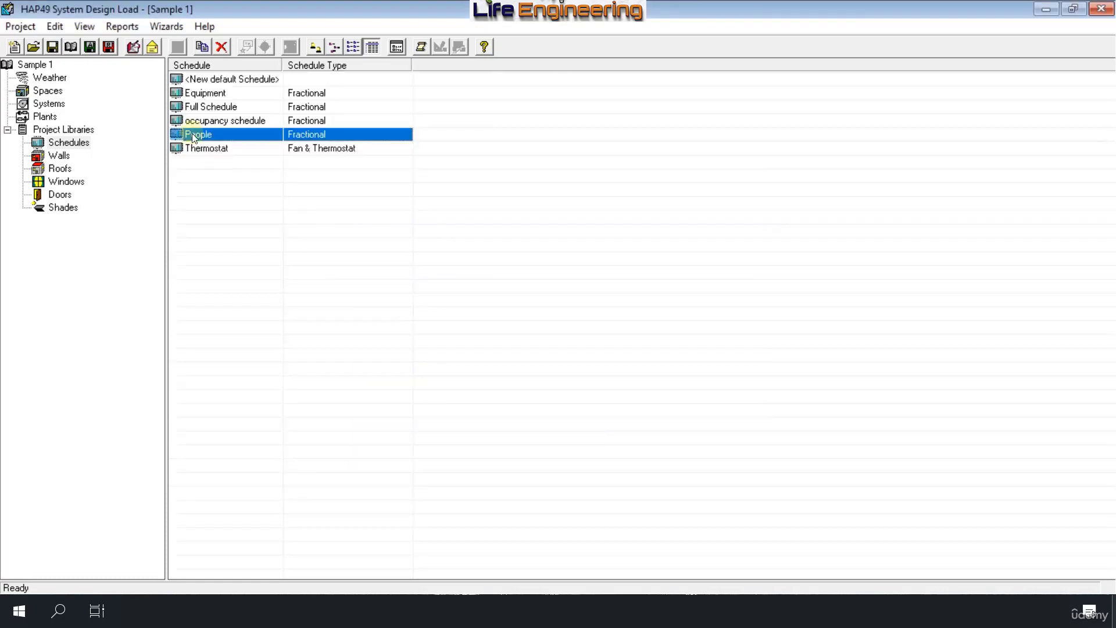
- Set all hours 0-23 of the Equipment schedule's Profile Two to 30%
double_click(206, 93)
left_click(462, 167)
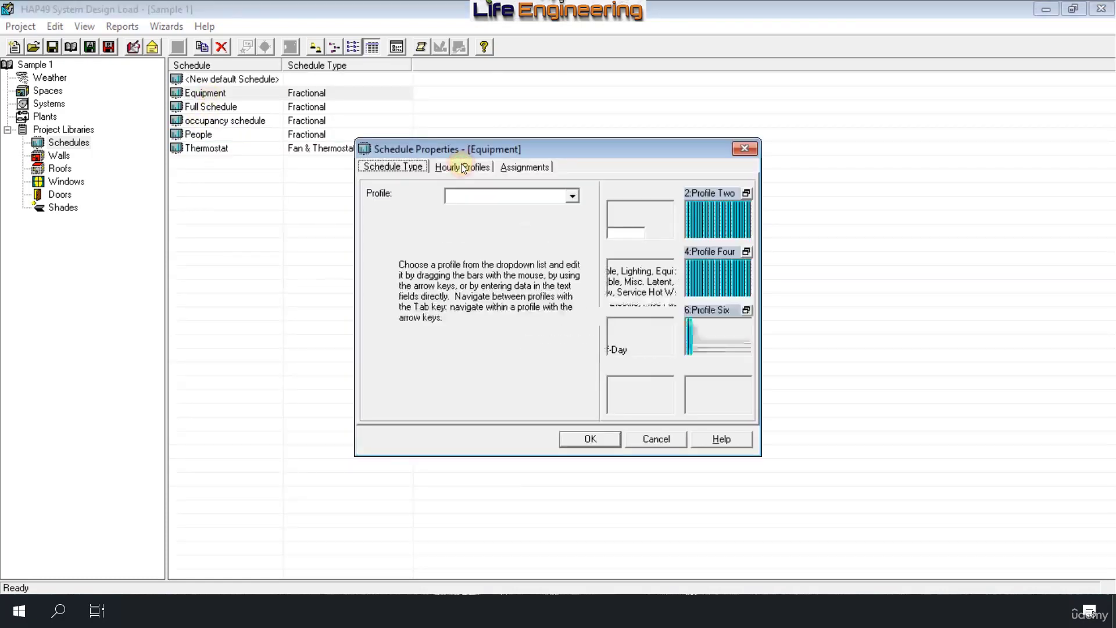
double_click(711, 216)
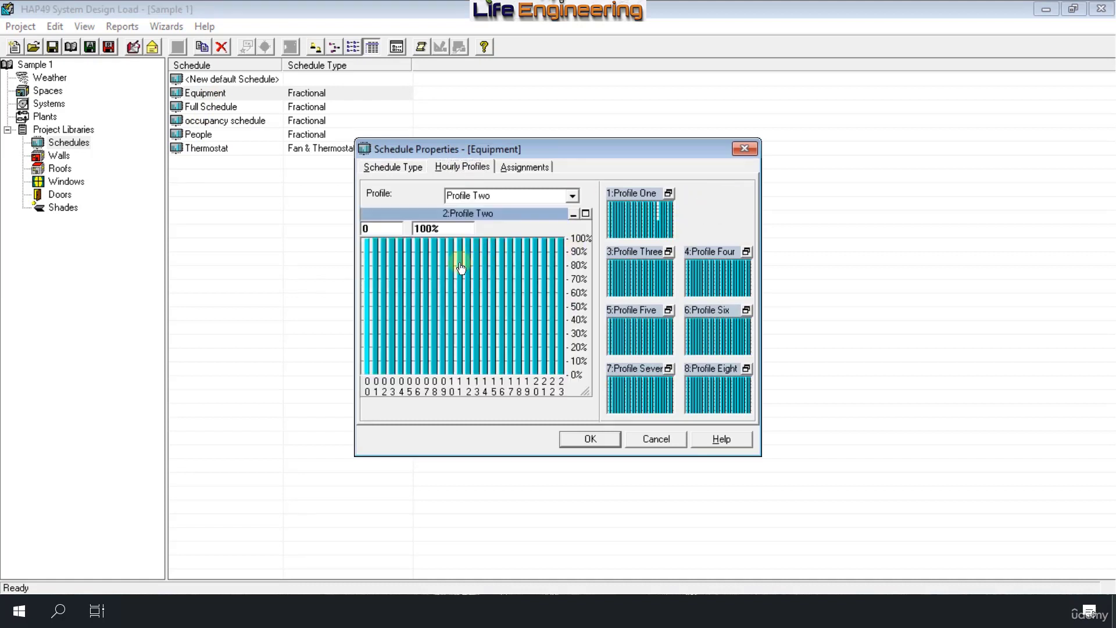
double_click(382, 226)
type("0-23")
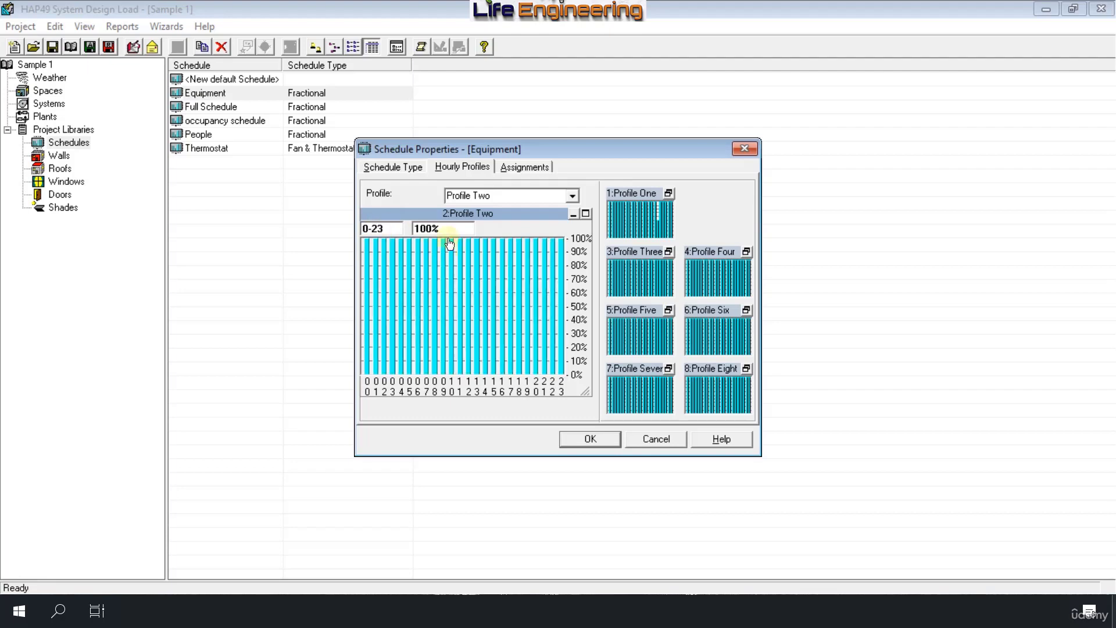
double_click(451, 225)
type("30")
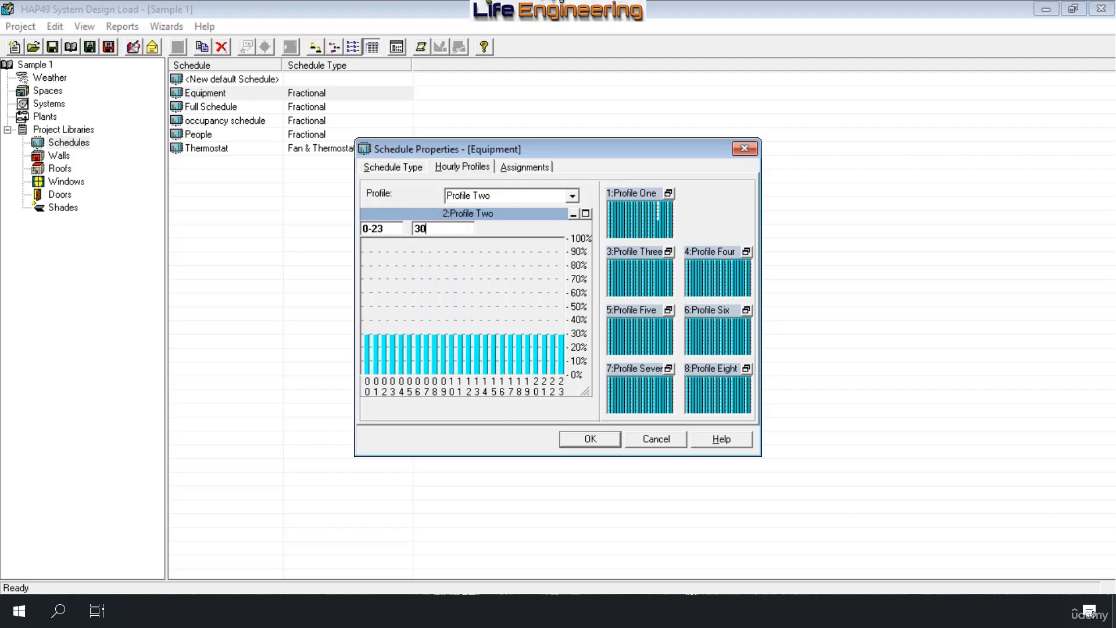
- Save the Equipment profile edit, assign Profile Two to the schedule's July and August design days, and save the assignments
left_click(588, 438)
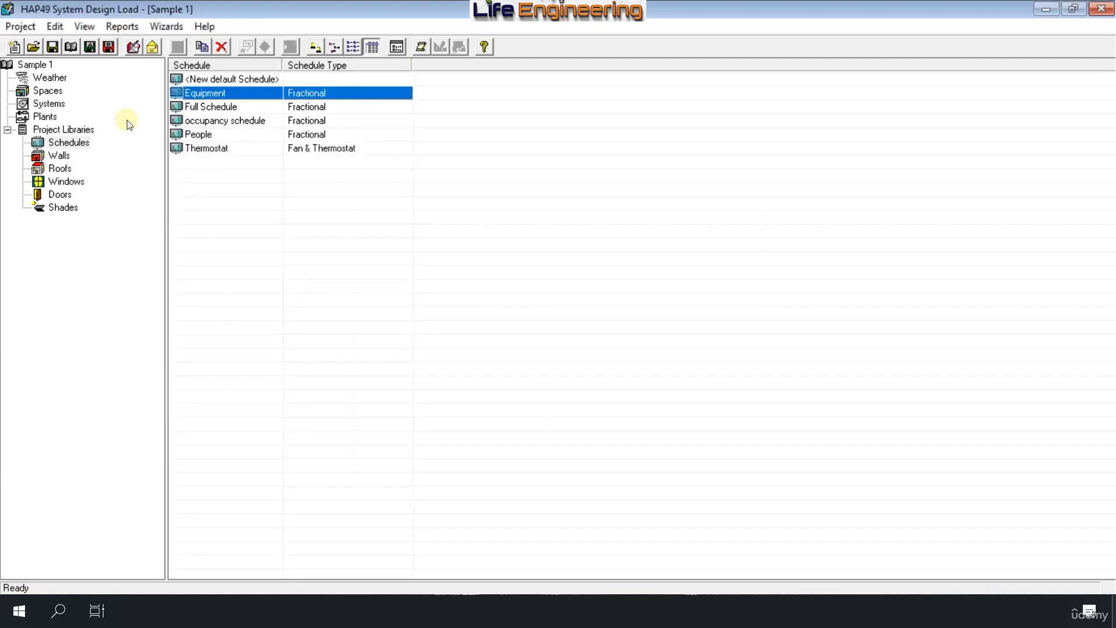
double_click(198, 95)
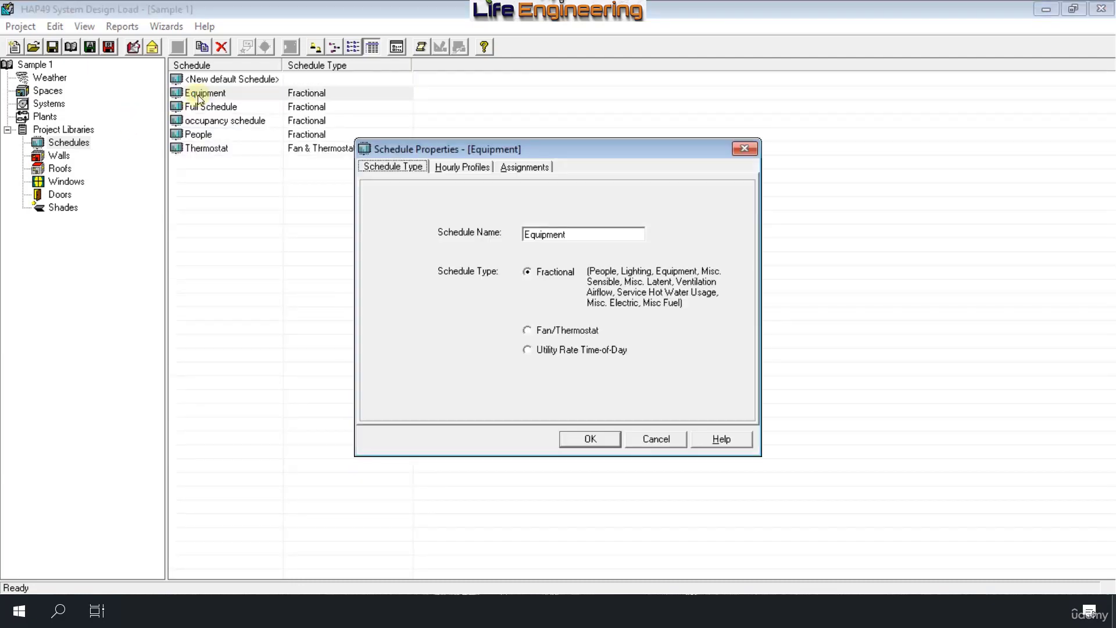
left_click(525, 167)
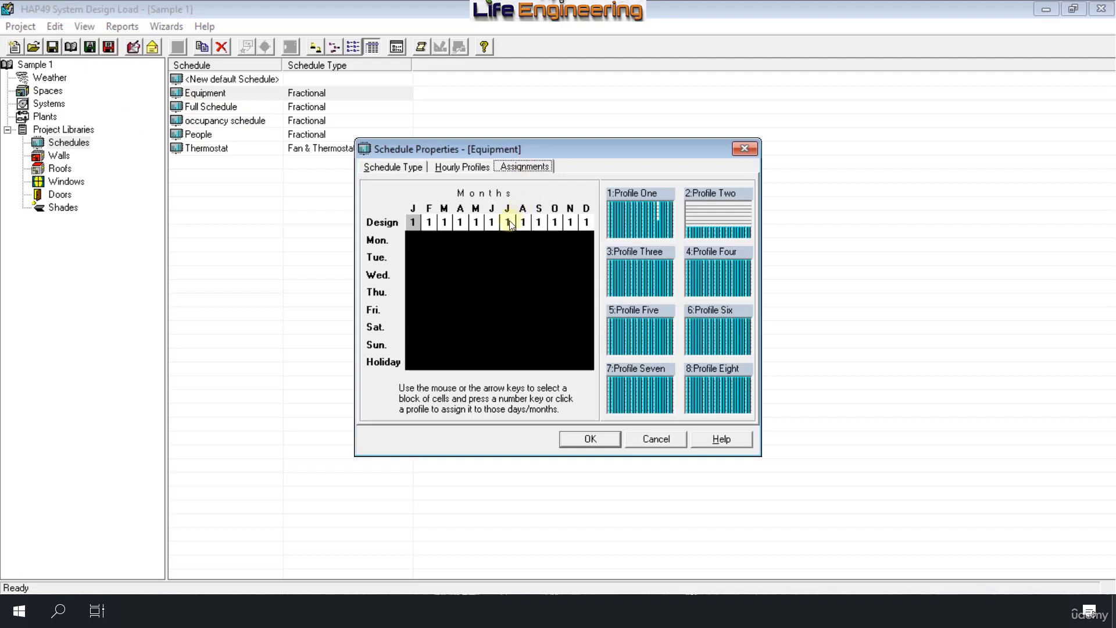
left_click(510, 222)
left_click(710, 220)
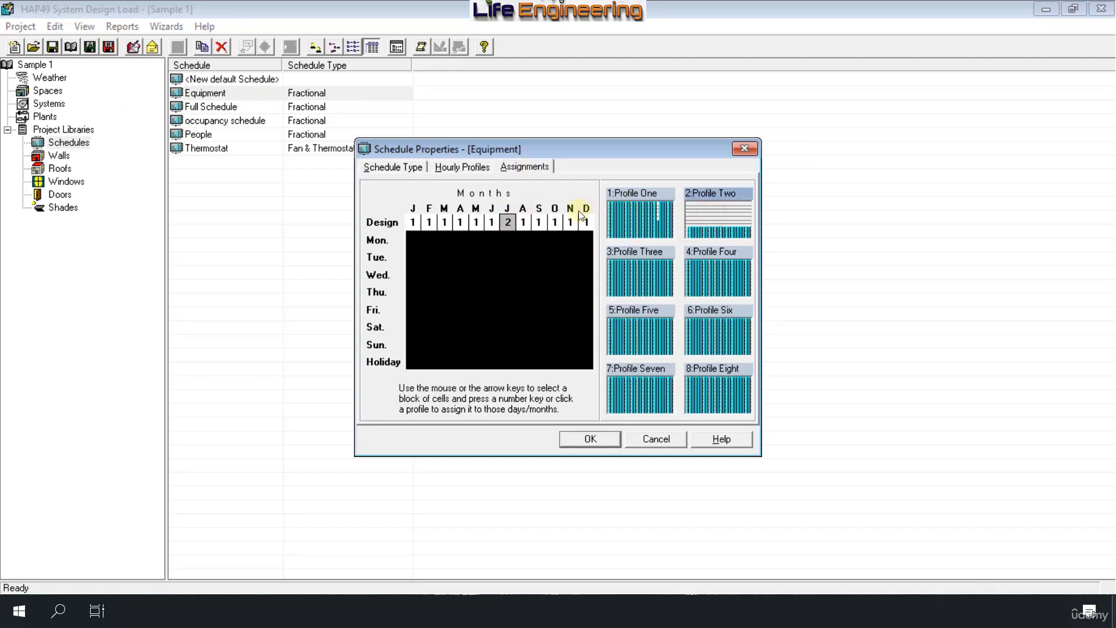
left_click(714, 206)
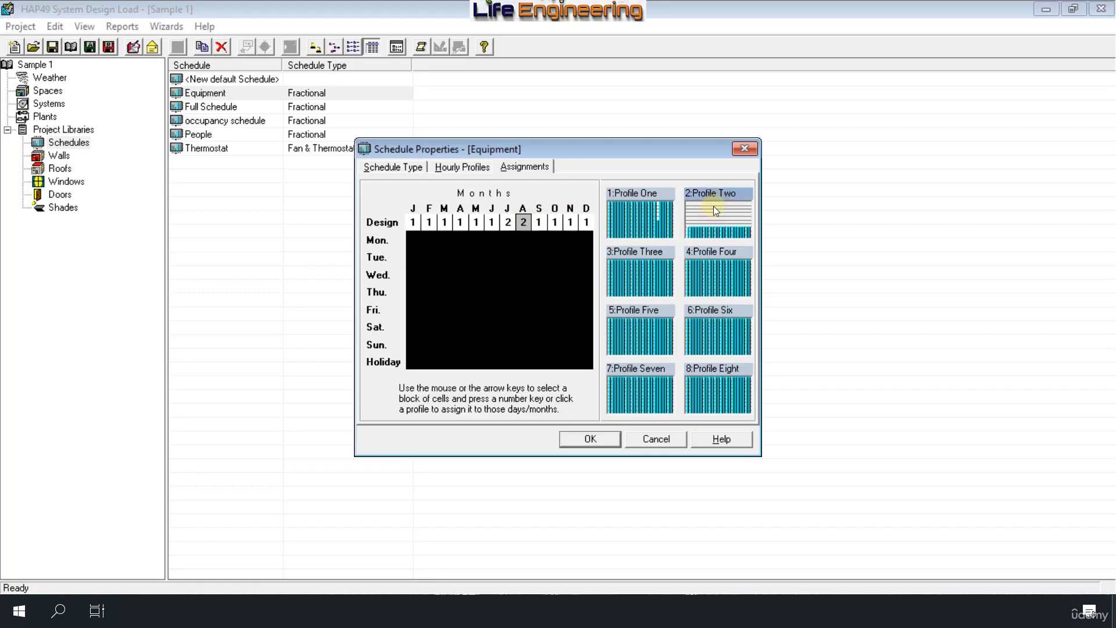
left_click(605, 444)
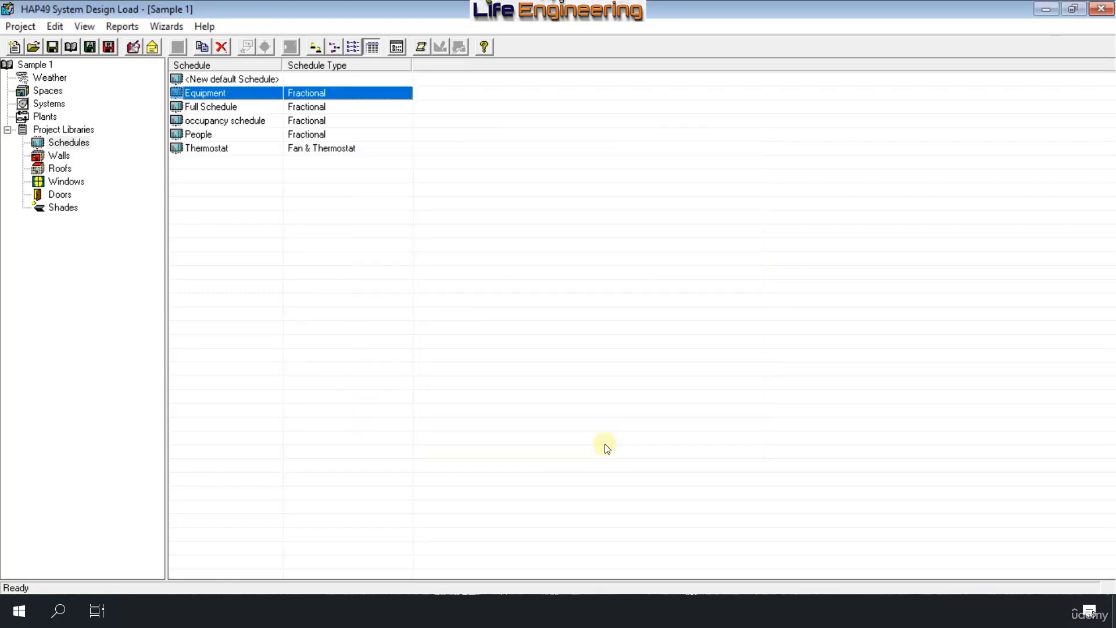
- Recalculate the AHU system sizing, review its Air System Sizing Summary, and close the report
left_click(47, 106)
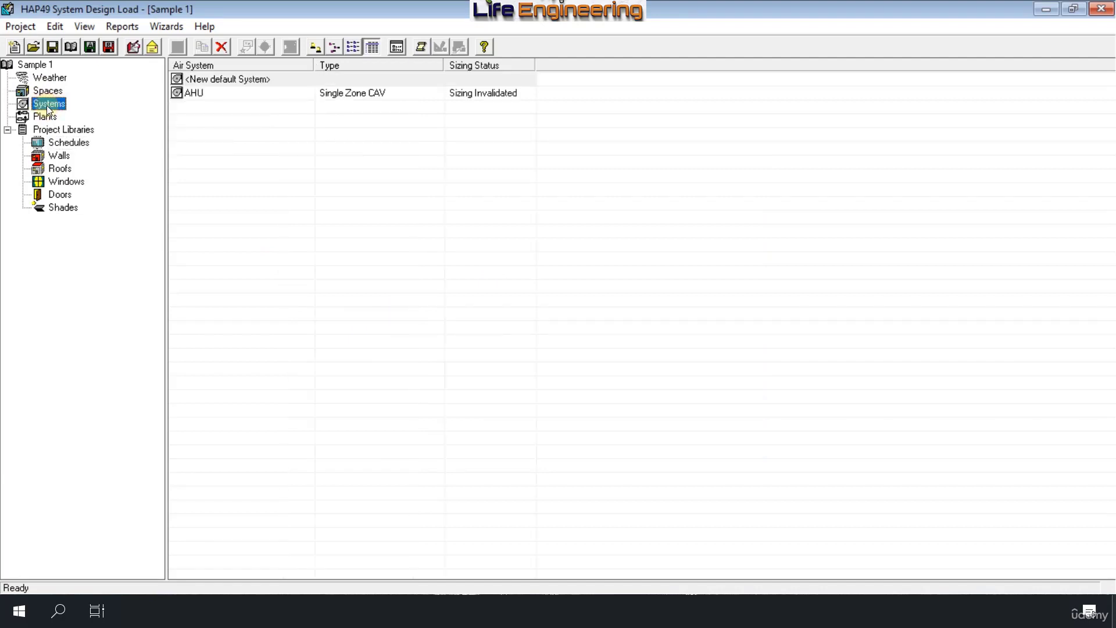
left_click(185, 93)
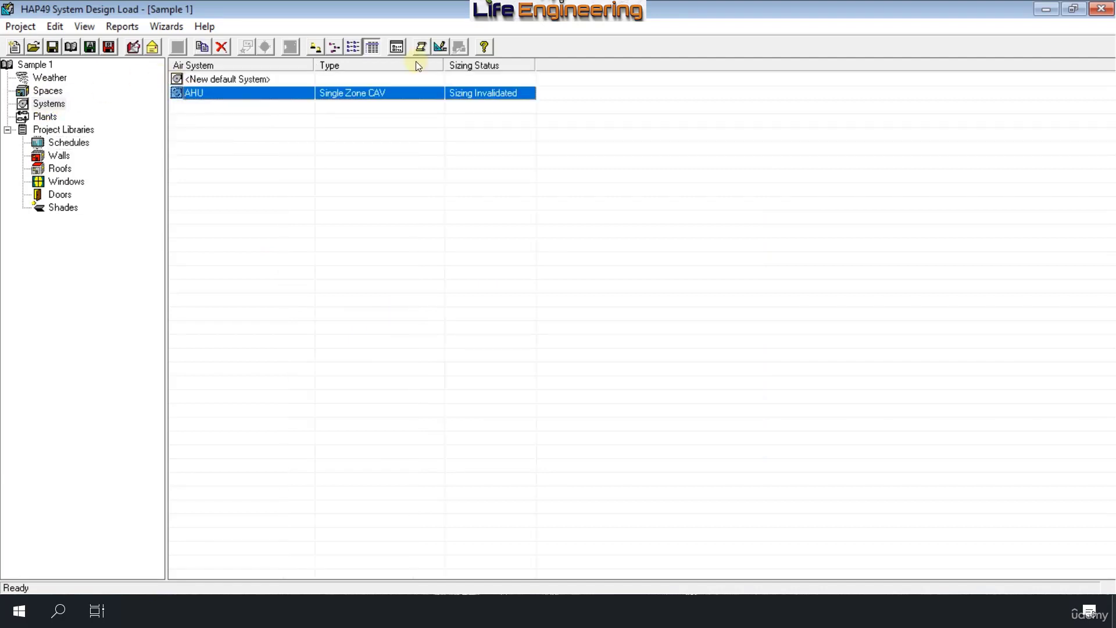
left_click(441, 47)
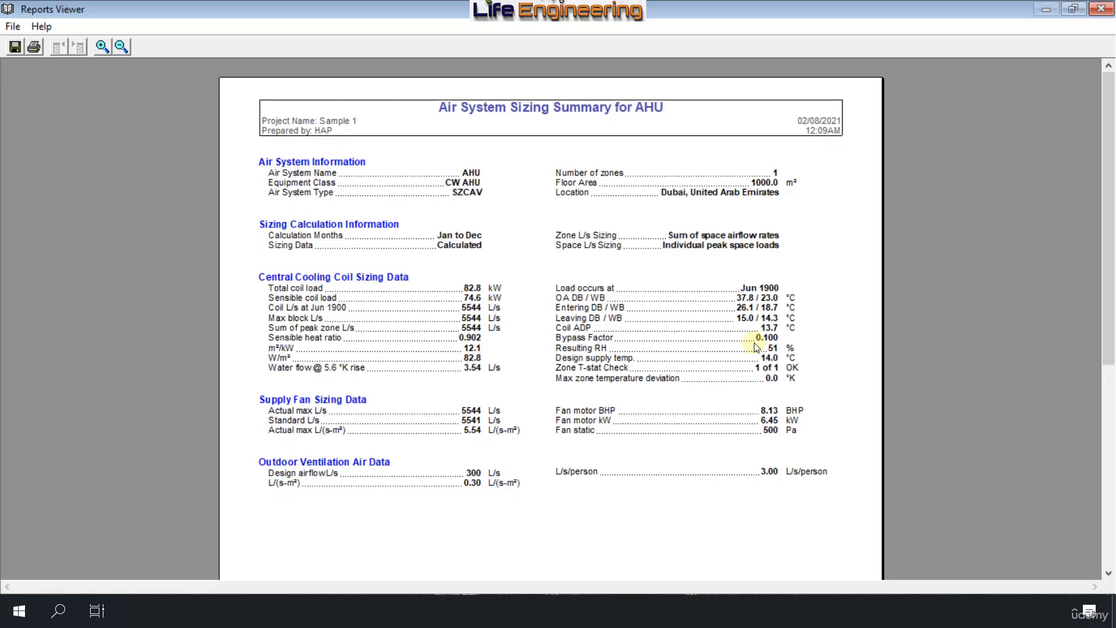
left_click(1101, 9)
- Delete the occupancy schedule, Full Schedule and Thermostat entries from the project's schedule library
left_click(55, 146)
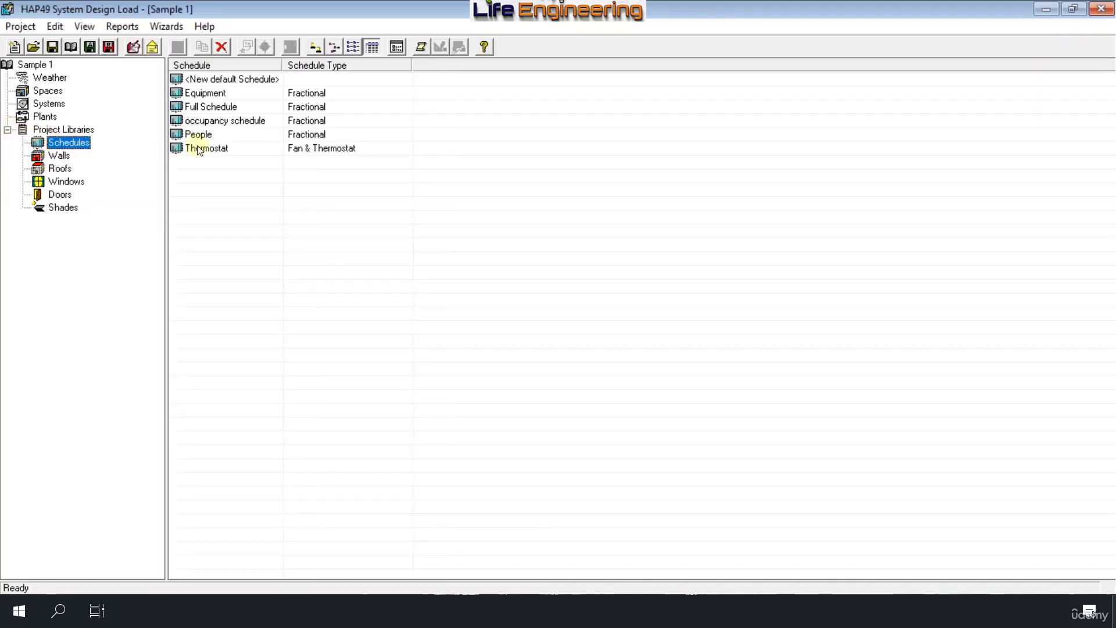
left_click(222, 122)
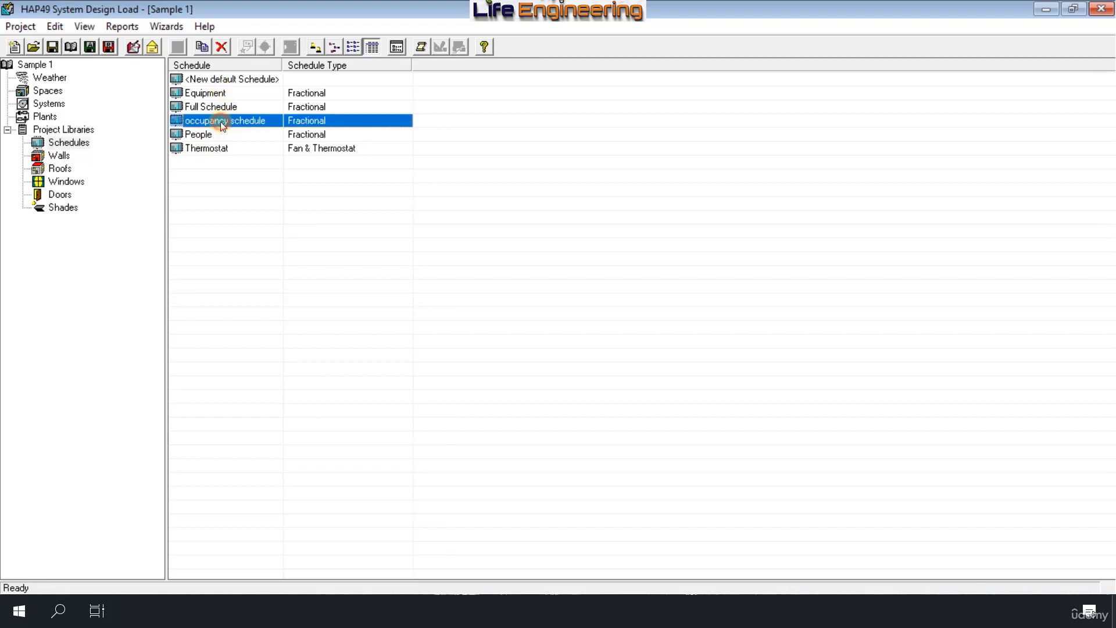
left_click(222, 48)
left_click(540, 362)
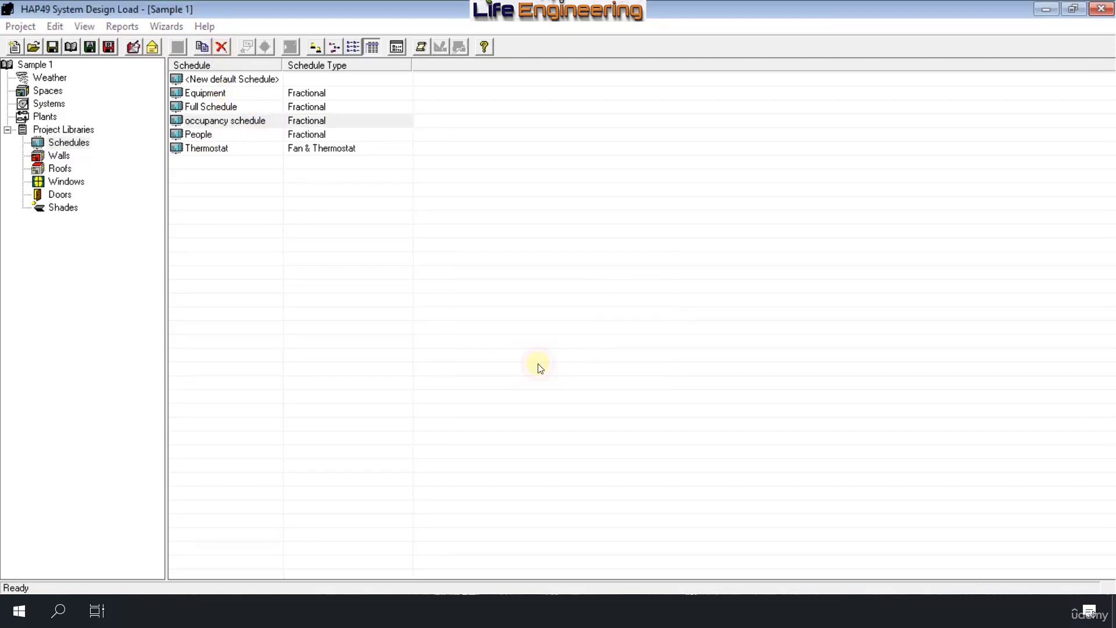
left_click(213, 107)
left_click(222, 48)
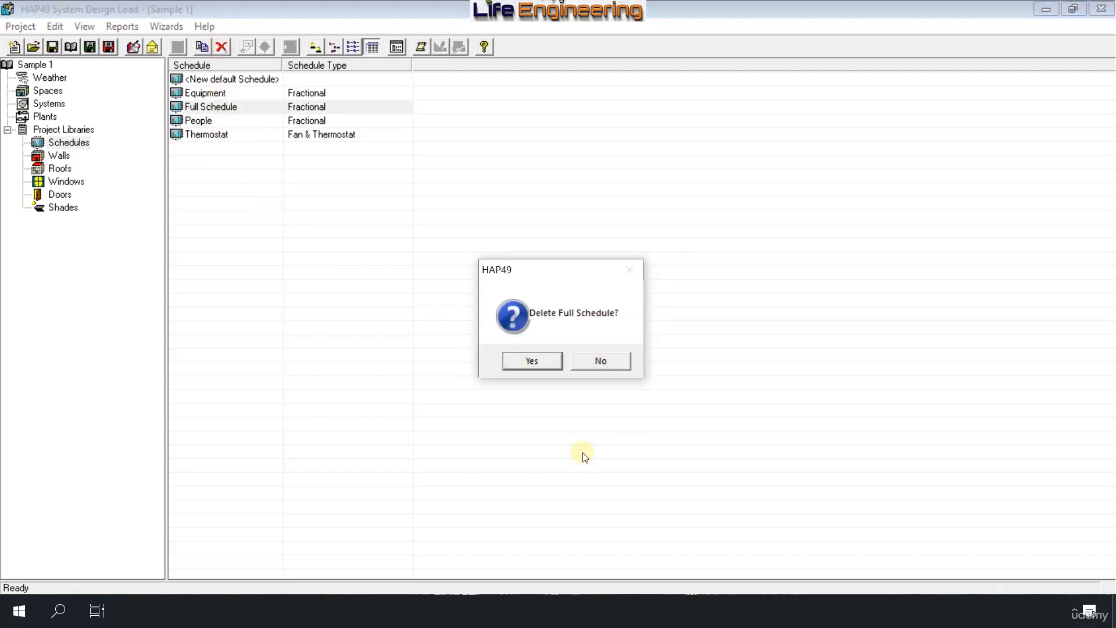
left_click(547, 359)
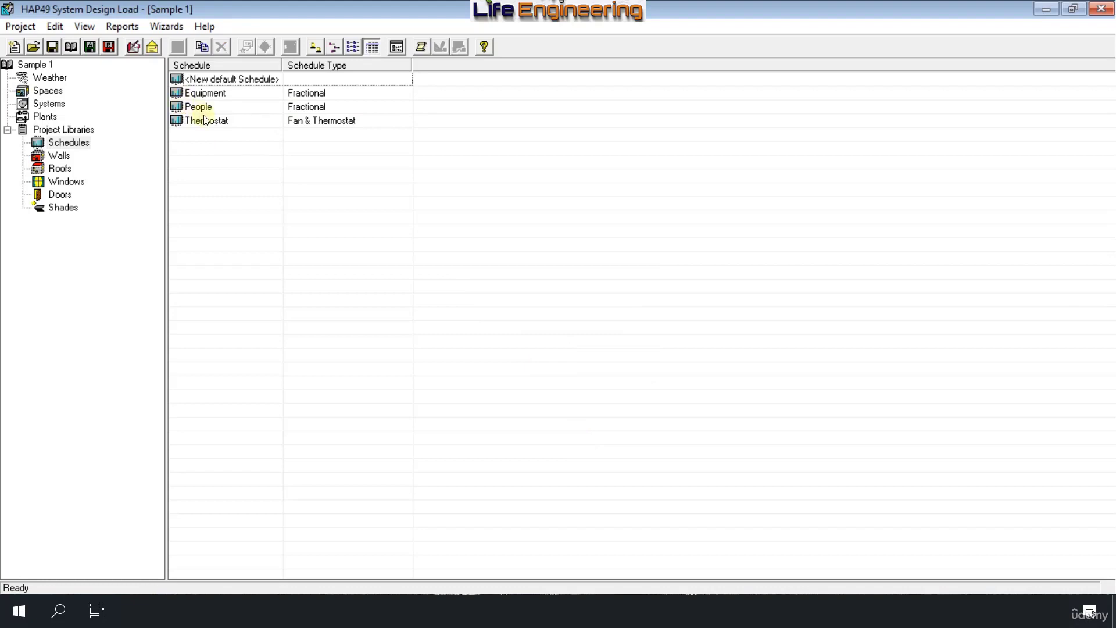
left_click(206, 121)
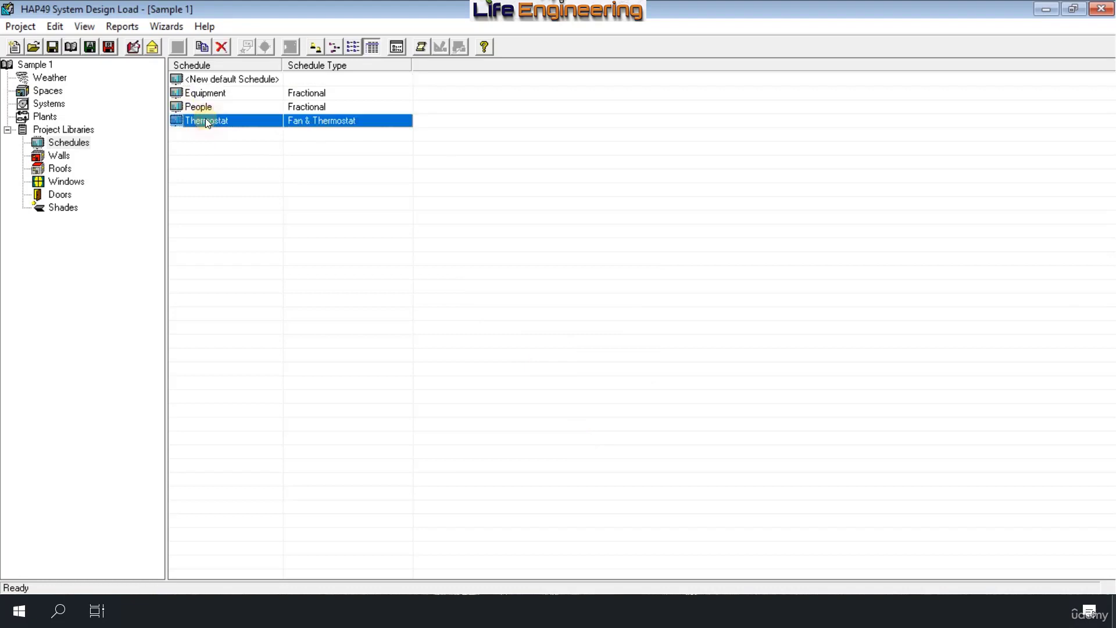
left_click(223, 49)
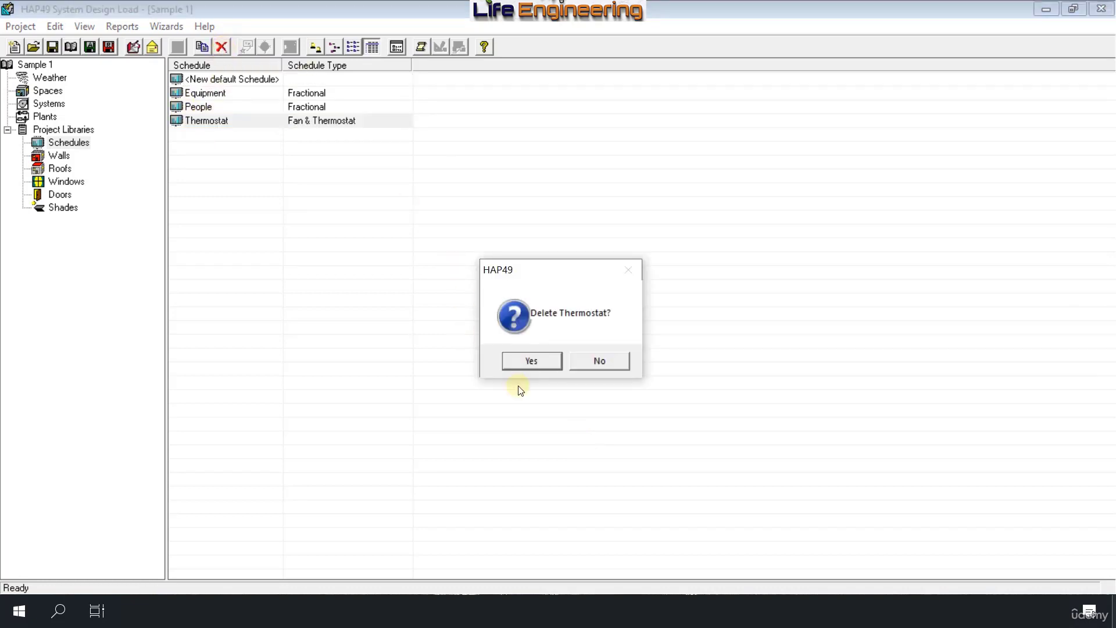
left_click(526, 364)
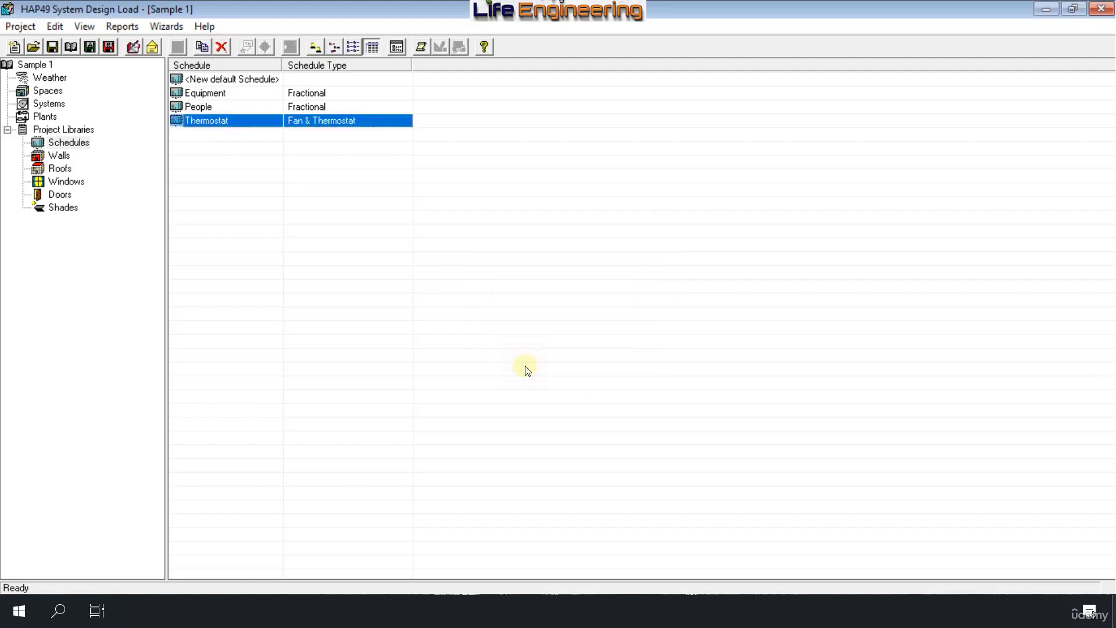
- Rename the People schedule as "People & Light" and save it
left_click(212, 110)
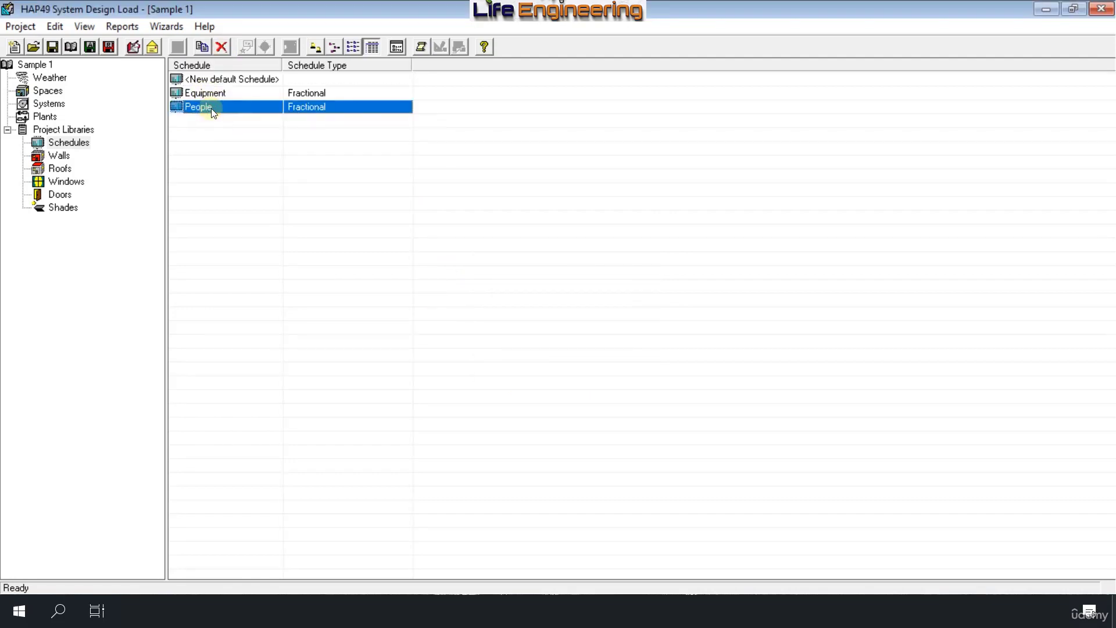
double_click(211, 108)
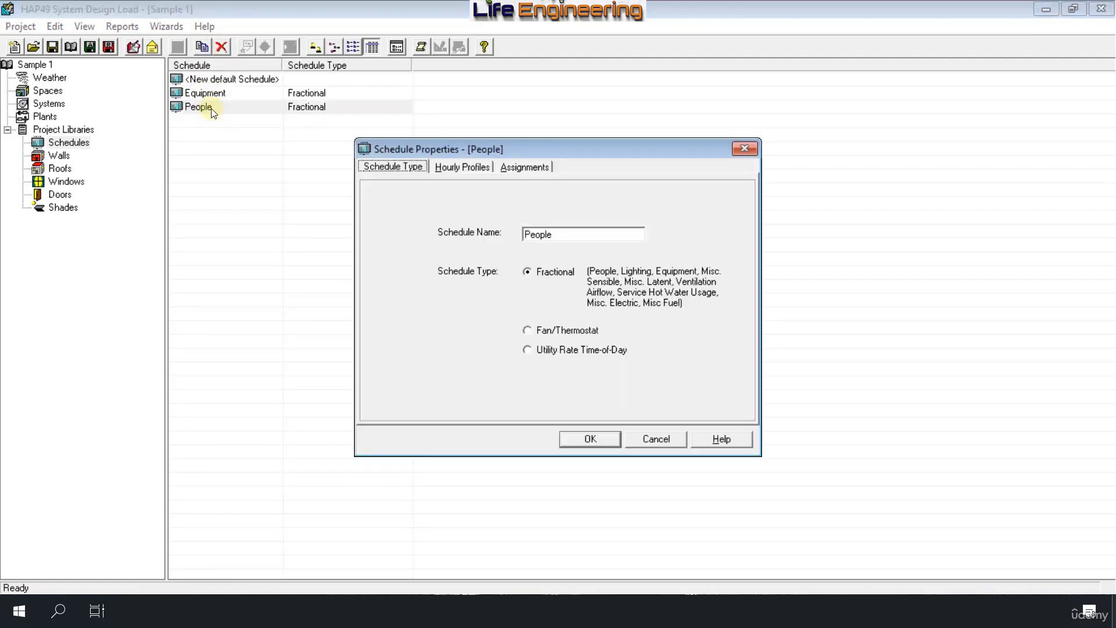
double_click(558, 234)
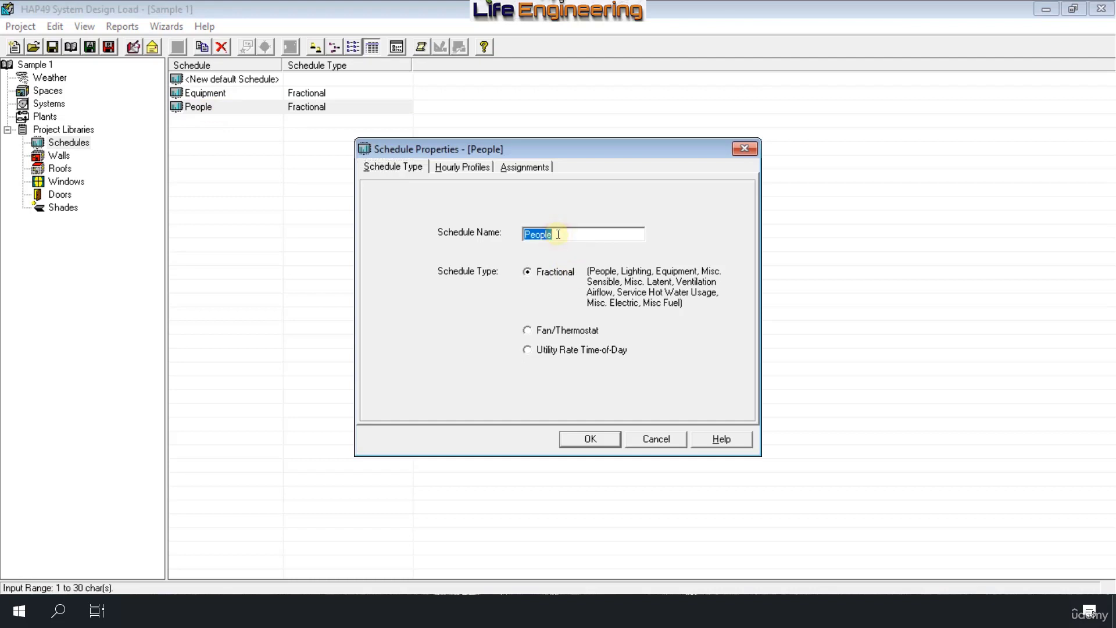
key("Right")
type("& Ligh")
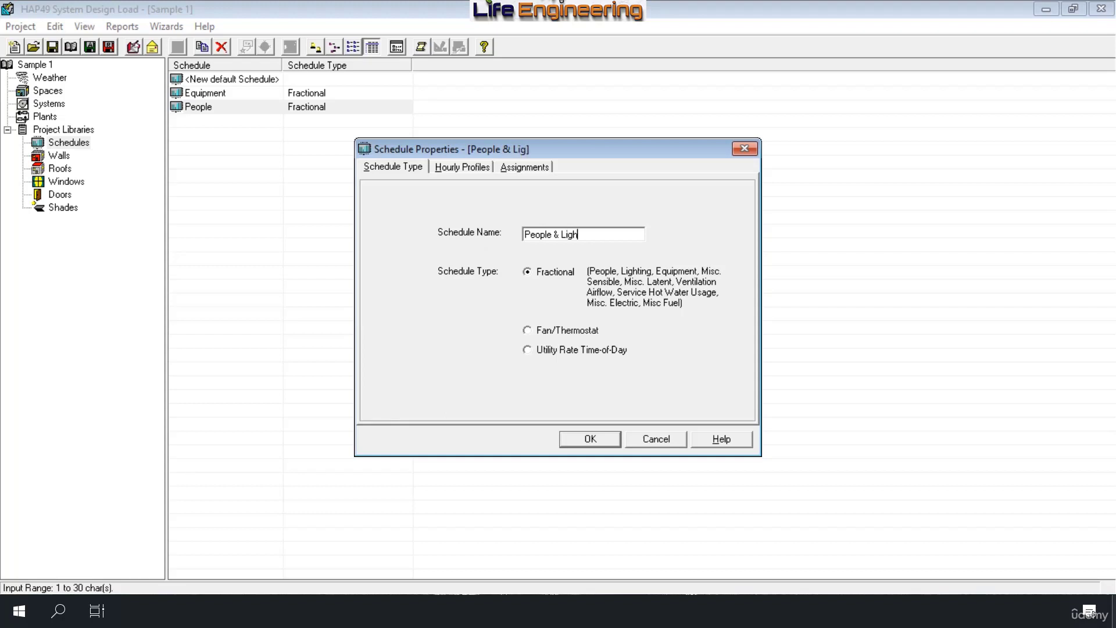
type("t")
left_click(588, 439)
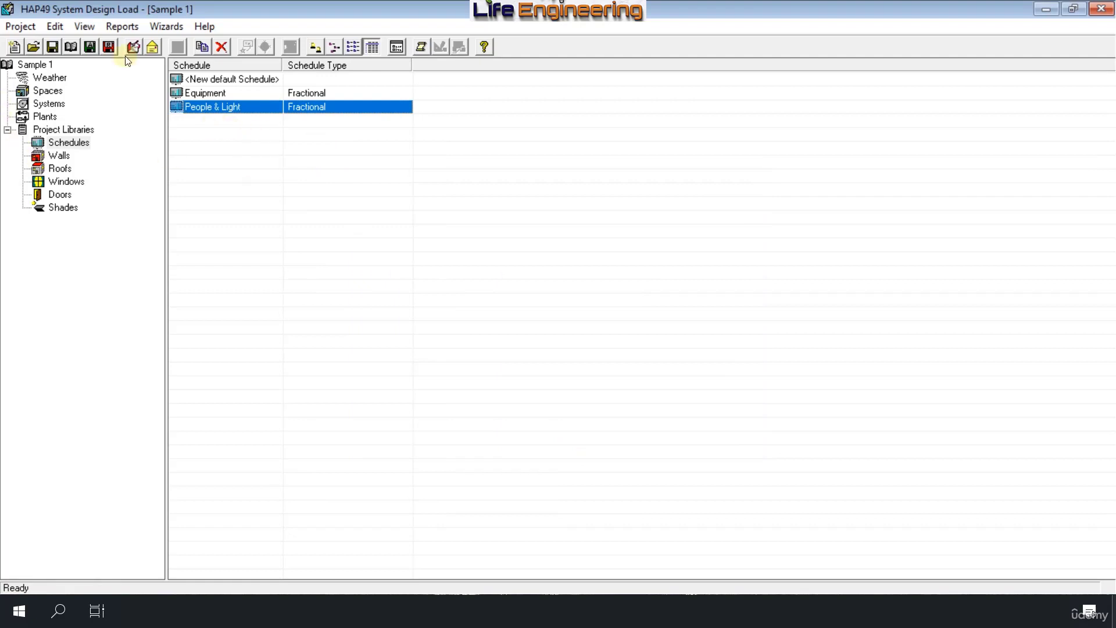
- Rename hourly Profile One of the People & Light schedule as "Year-On"
double_click(216, 106)
left_click(451, 171)
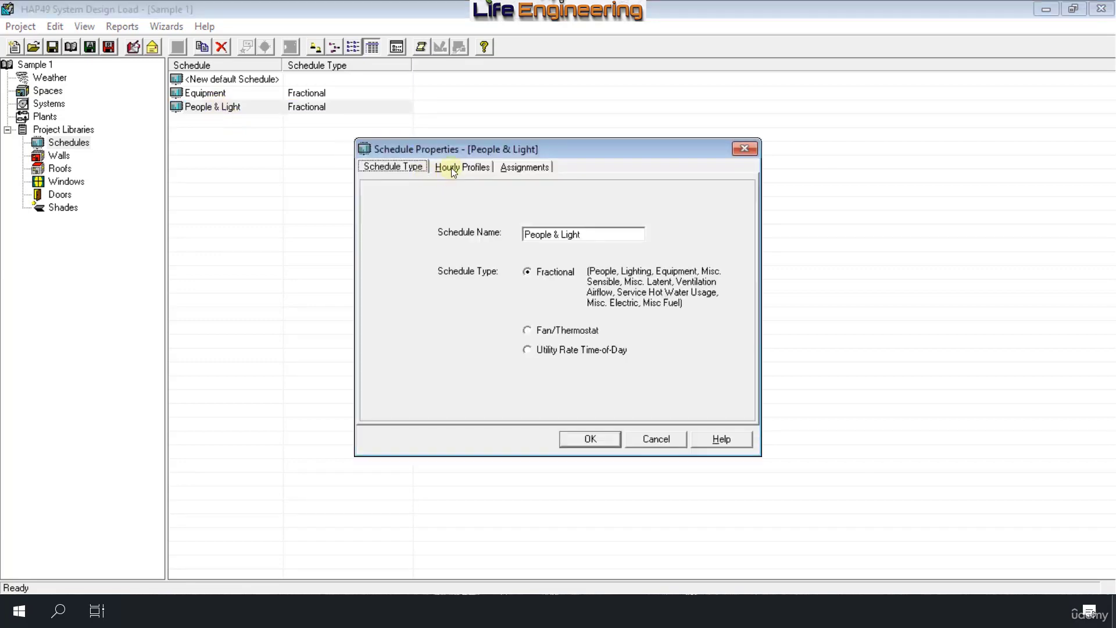
left_click(656, 222)
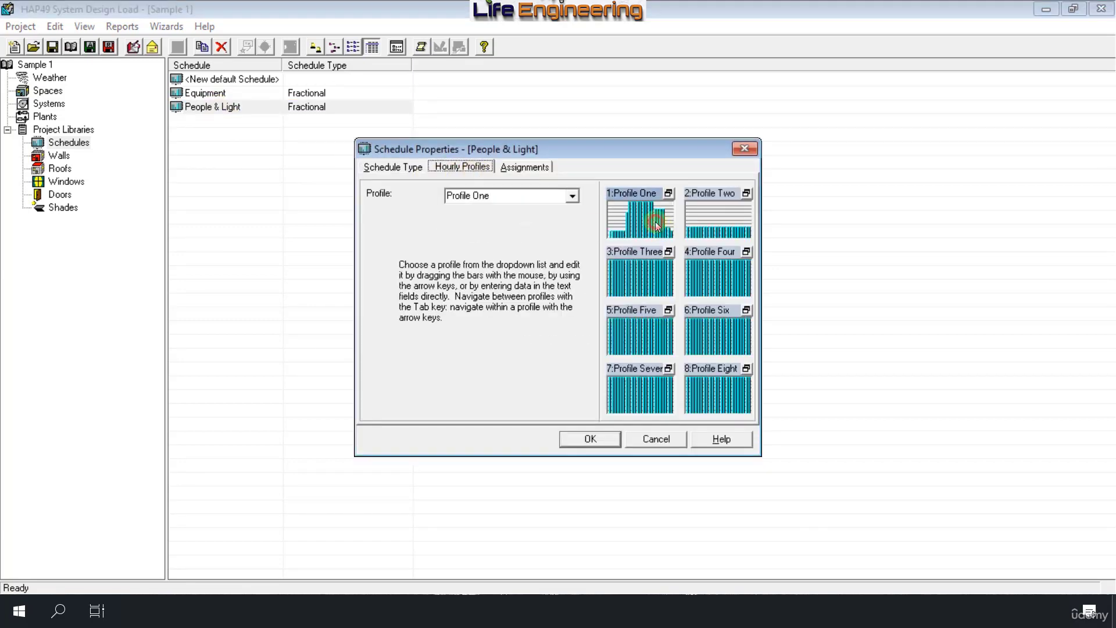
left_click(498, 197)
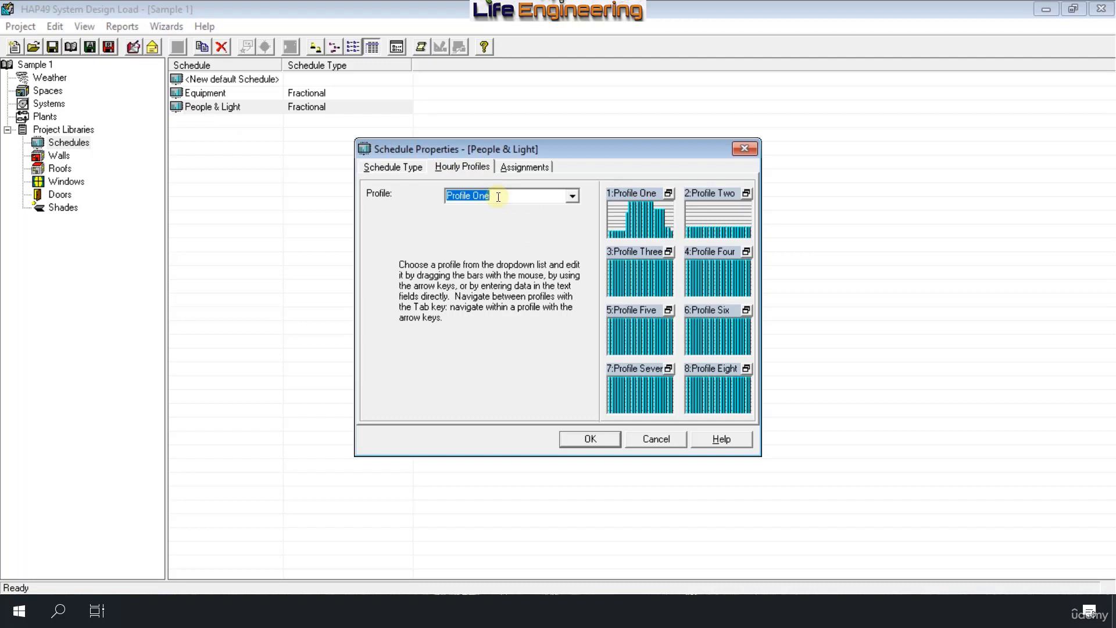
type("Partial")
key("BackSpace")
key("BackSpace")
key("BackSpace")
key("BackSpace")
key("BackSpace")
key("BackSpace")
key("BackSpace")
type("Year-on")
key("BackSpace")
key("BackSpace")
type("On")
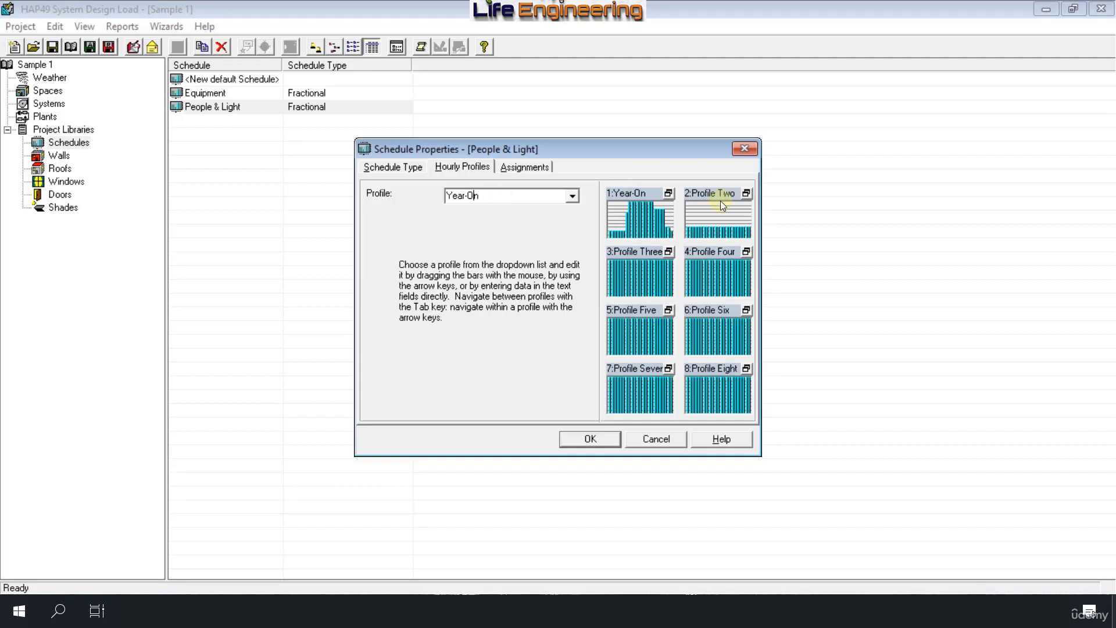
- Rename Profile Two of the People & Light schedule as "Year-Off" and save the schedule
left_click(720, 201)
type("Year-Off")
left_click(586, 438)
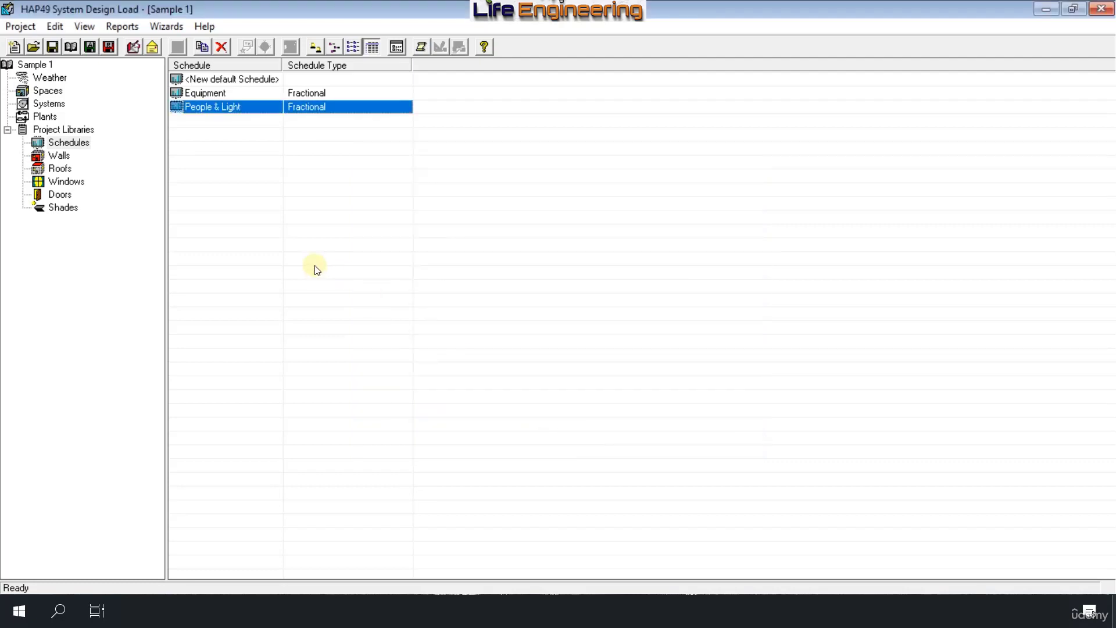